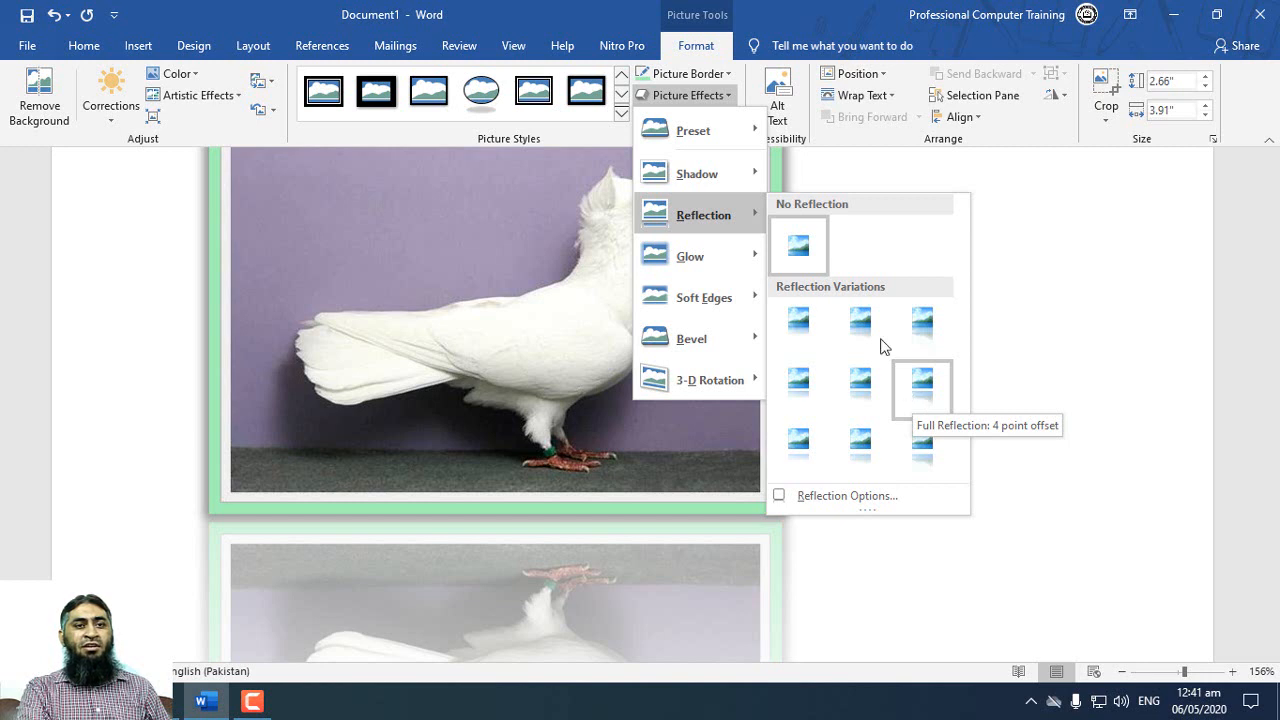
# Step: Apply the second reflection variation in the first row and the second-row orange glow to the pigeon picture
pyautogui.click(858, 320)
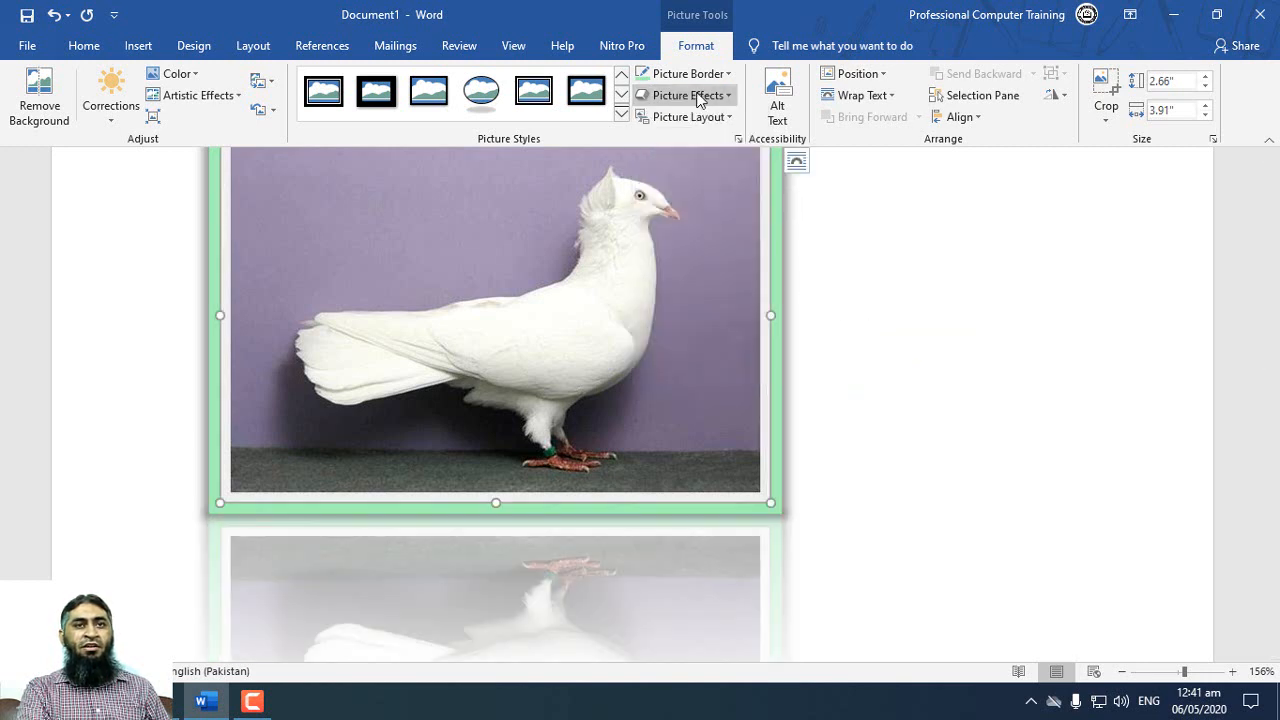
pyautogui.click(697, 100)
pyautogui.moveTo(716, 263)
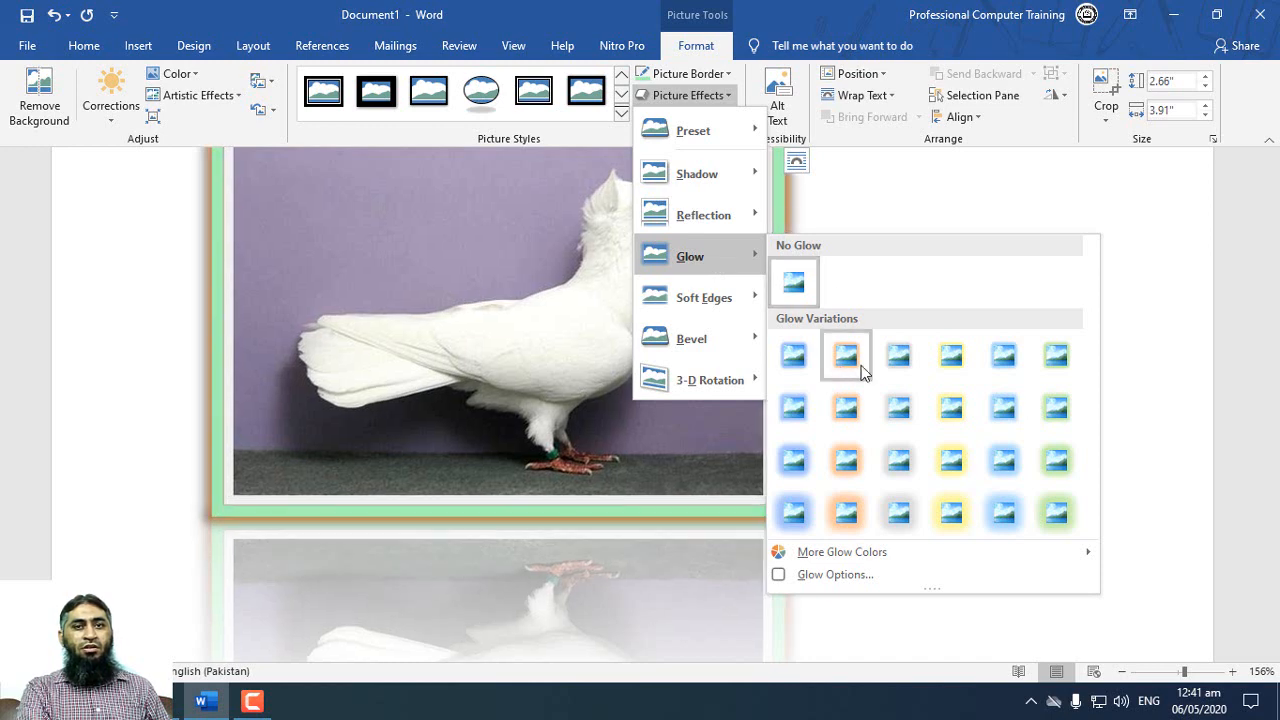
pyautogui.click(846, 407)
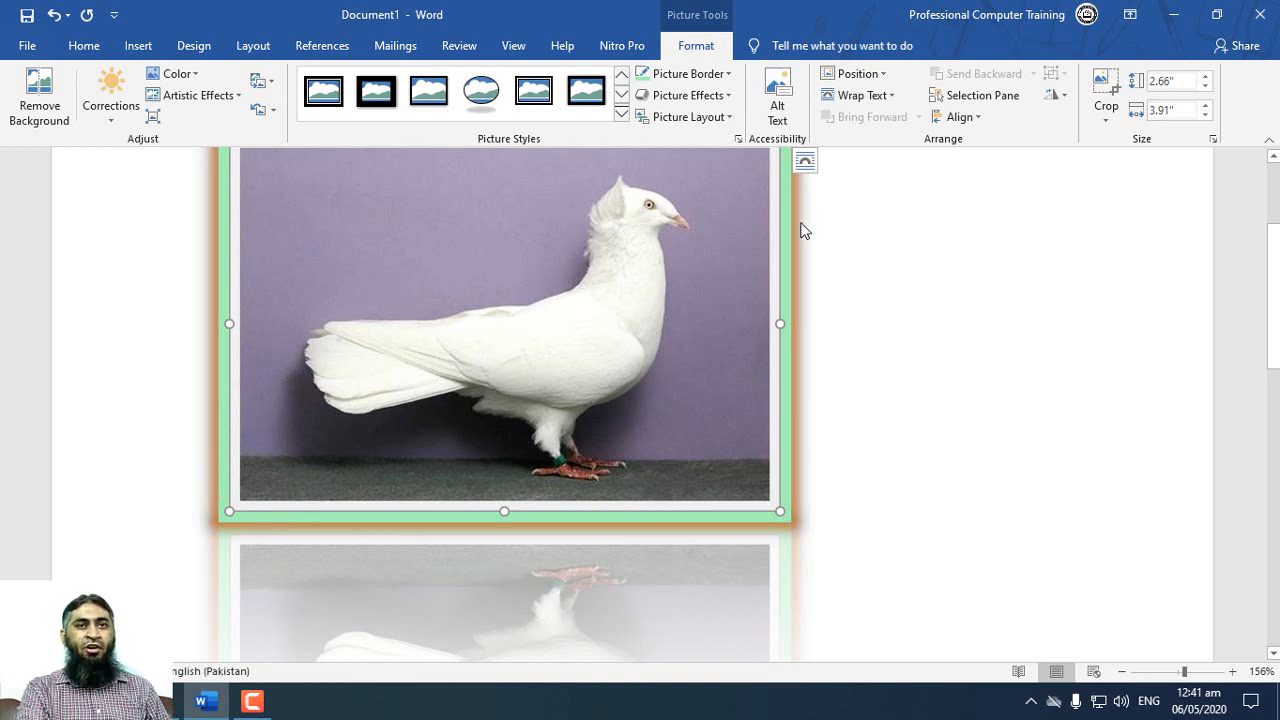
# Step: Try a parallel 3-D rotation on the pigeon picture and undo it
pyautogui.click(723, 106)
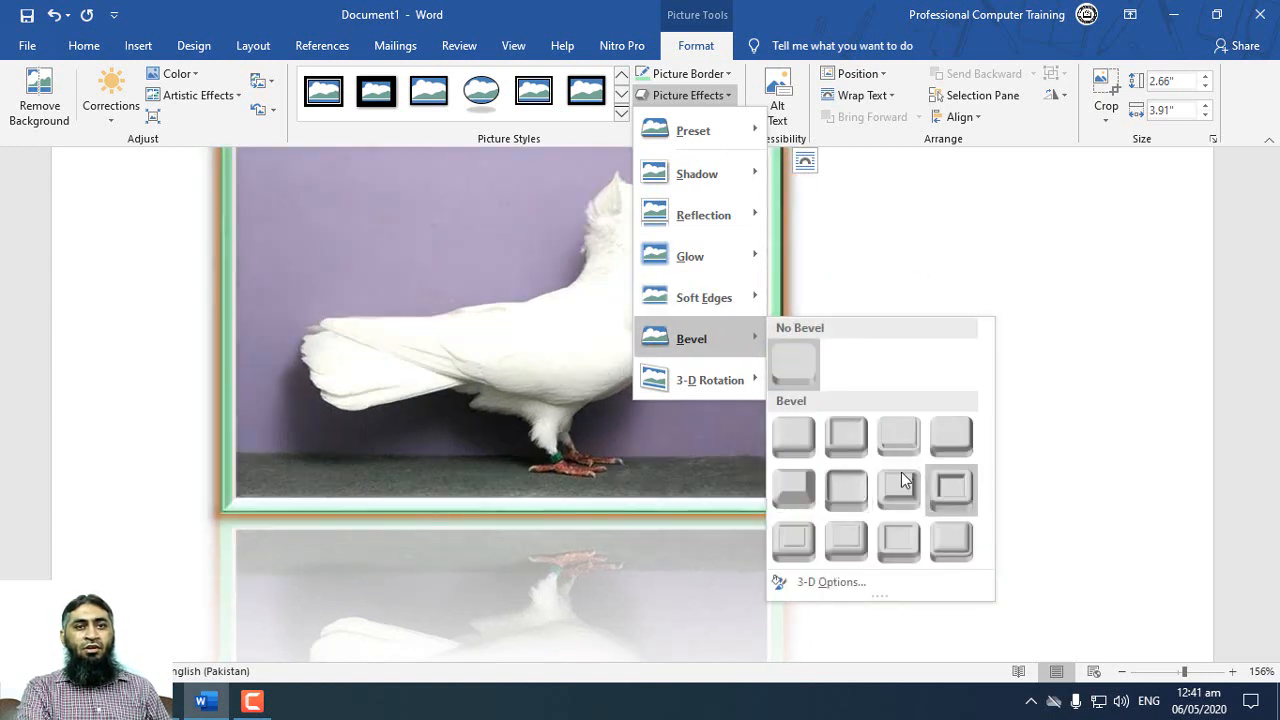
pyautogui.moveTo(748, 385)
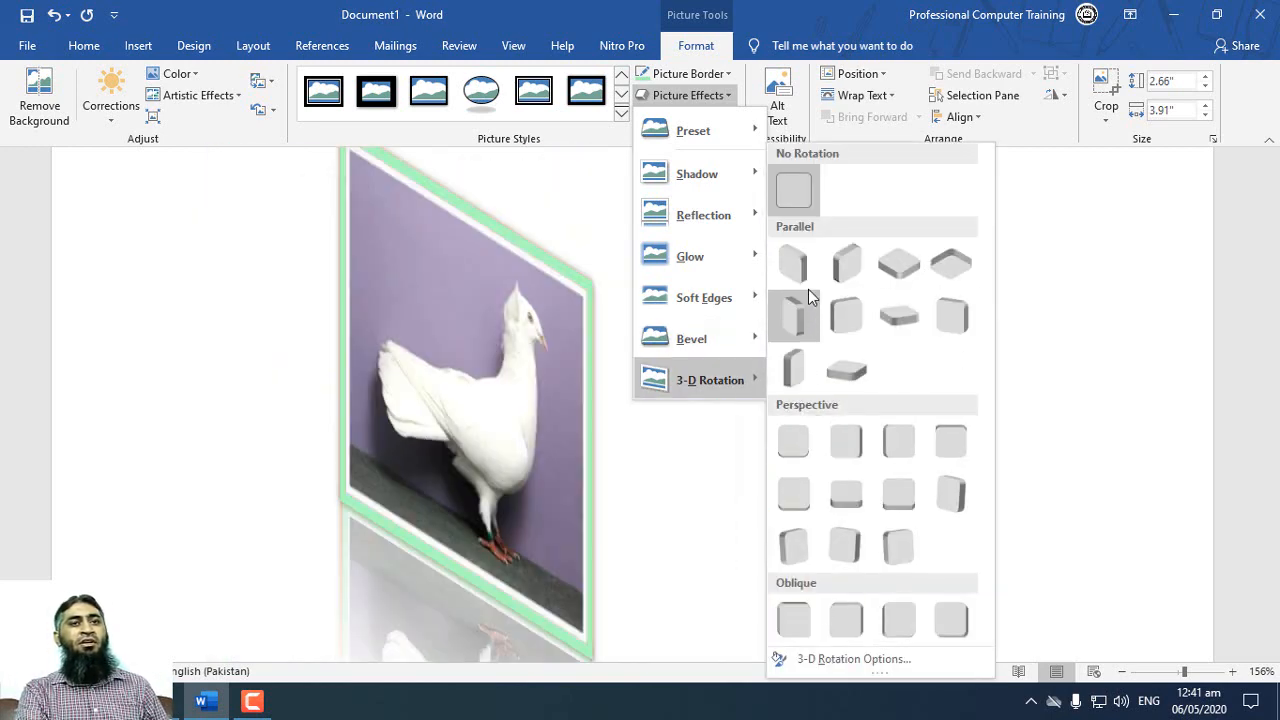
pyautogui.click(808, 289)
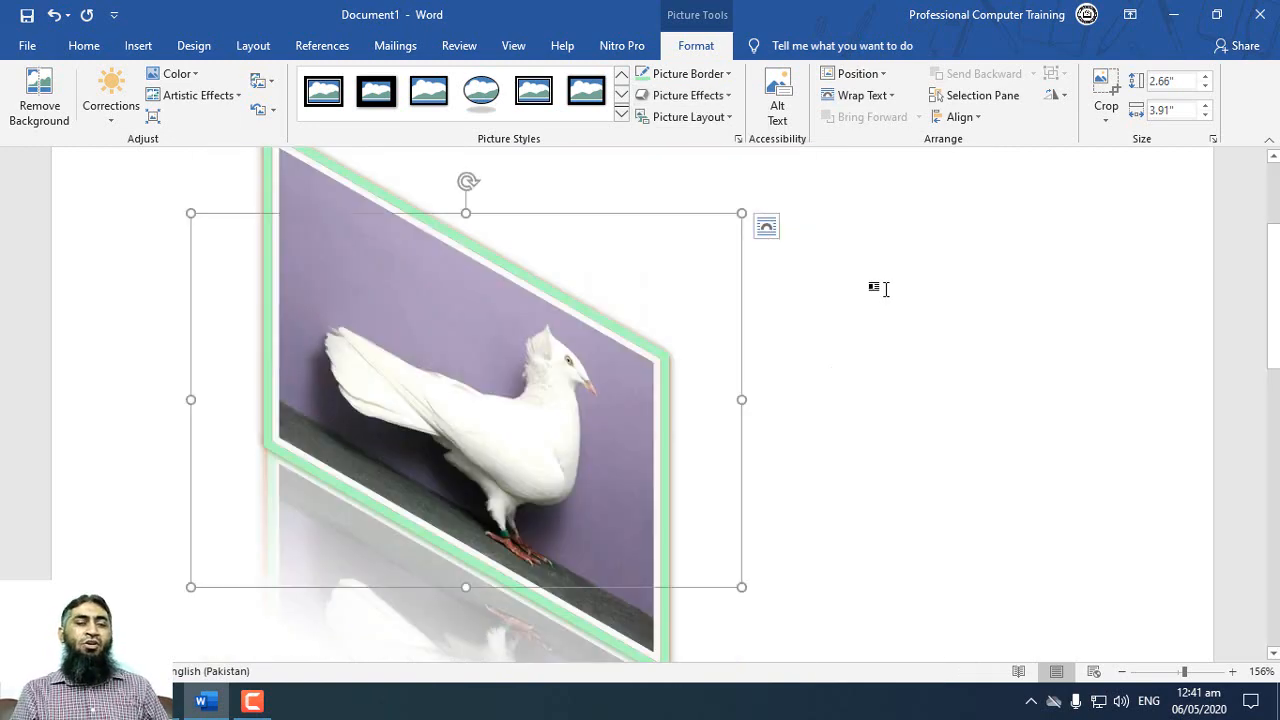
pyautogui.hotkey('ctrl', 'z')
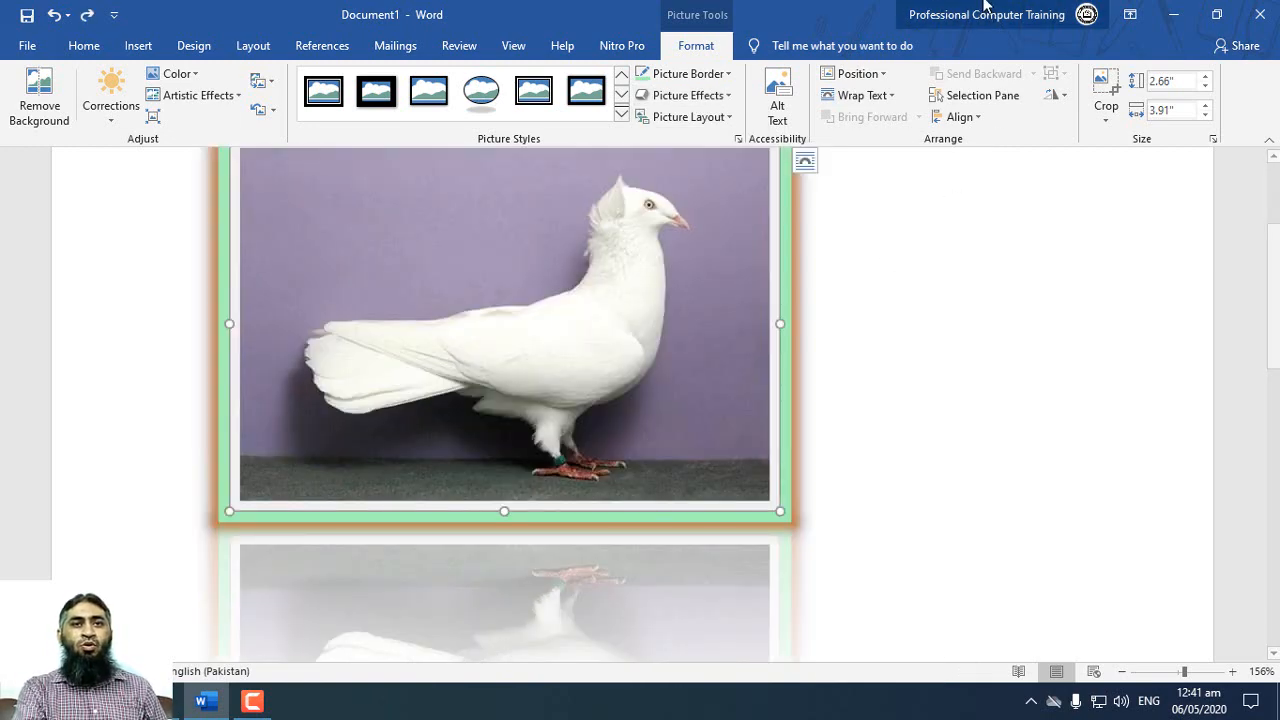
pyautogui.click(729, 98)
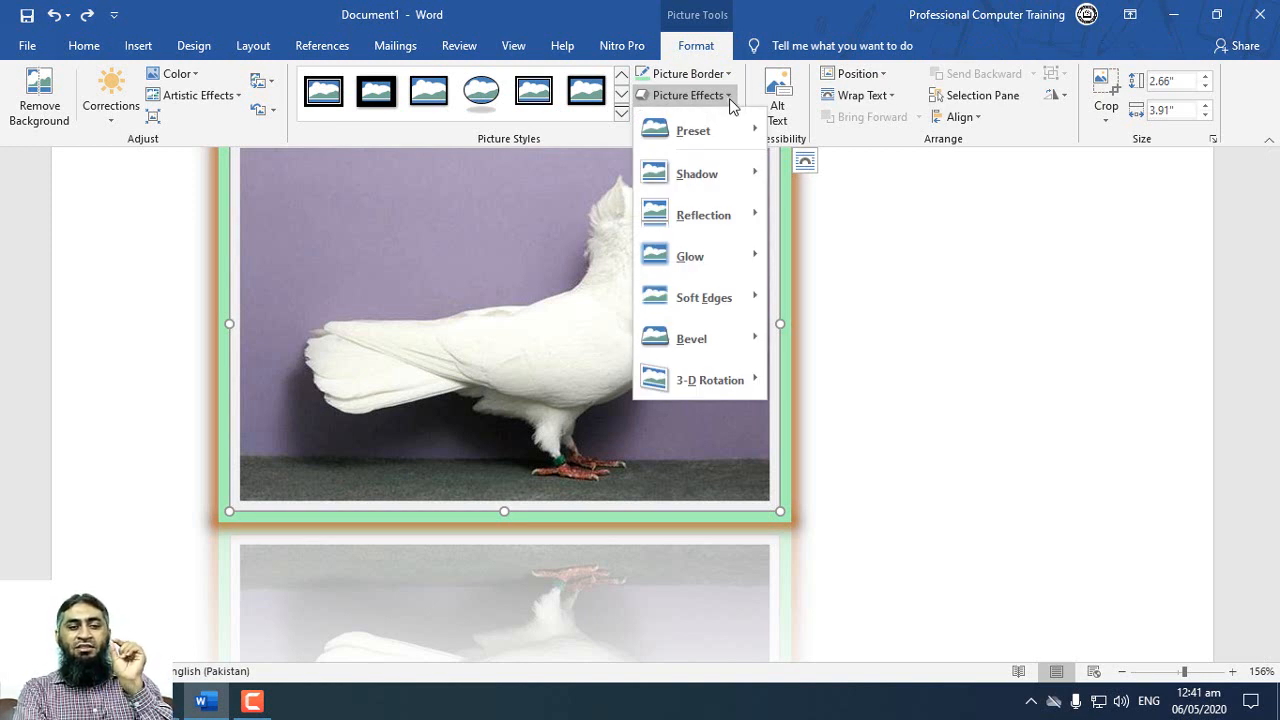
pyautogui.click(807, 46)
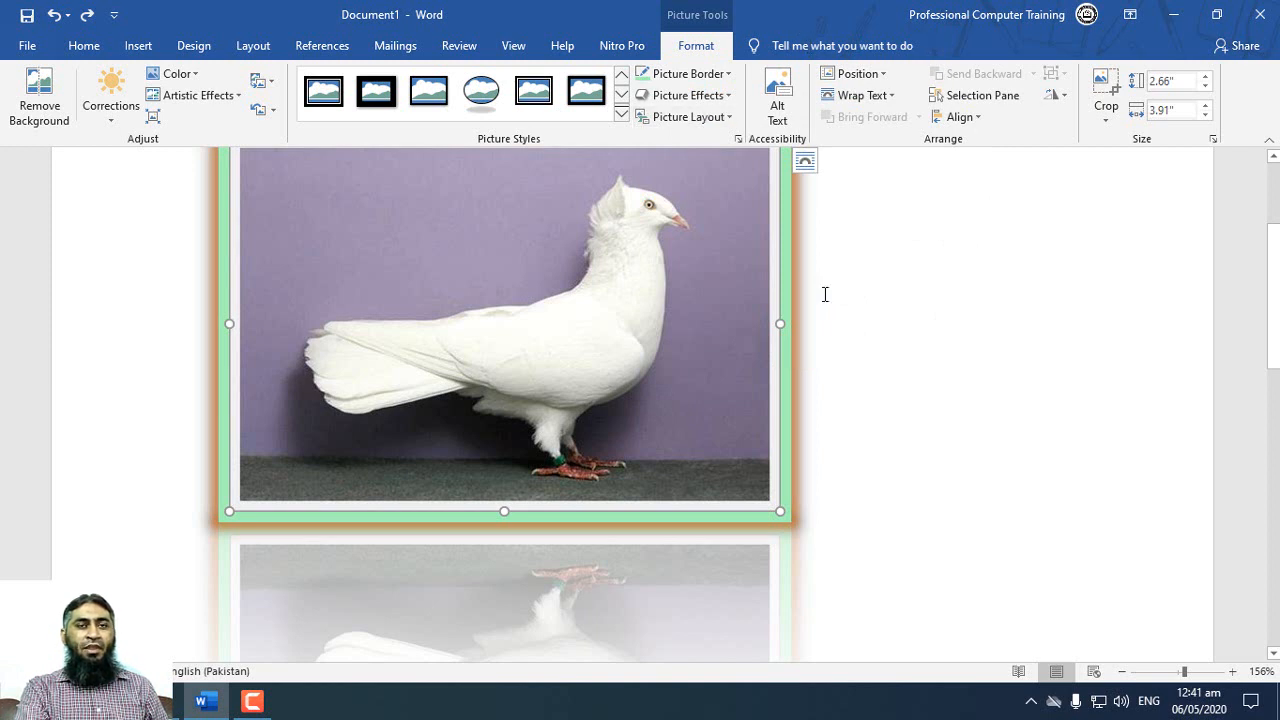
# Step: Convert the pigeon picture to the Ascending Picture Accent Process layout and label its shape Picture#01
pyautogui.scroll(2, 818, 298)
pyautogui.scroll(-1, 813, 299)
pyautogui.keyDown('ctrl'); pyautogui.scroll(-8, 783, 169); pyautogui.keyUp('ctrl')
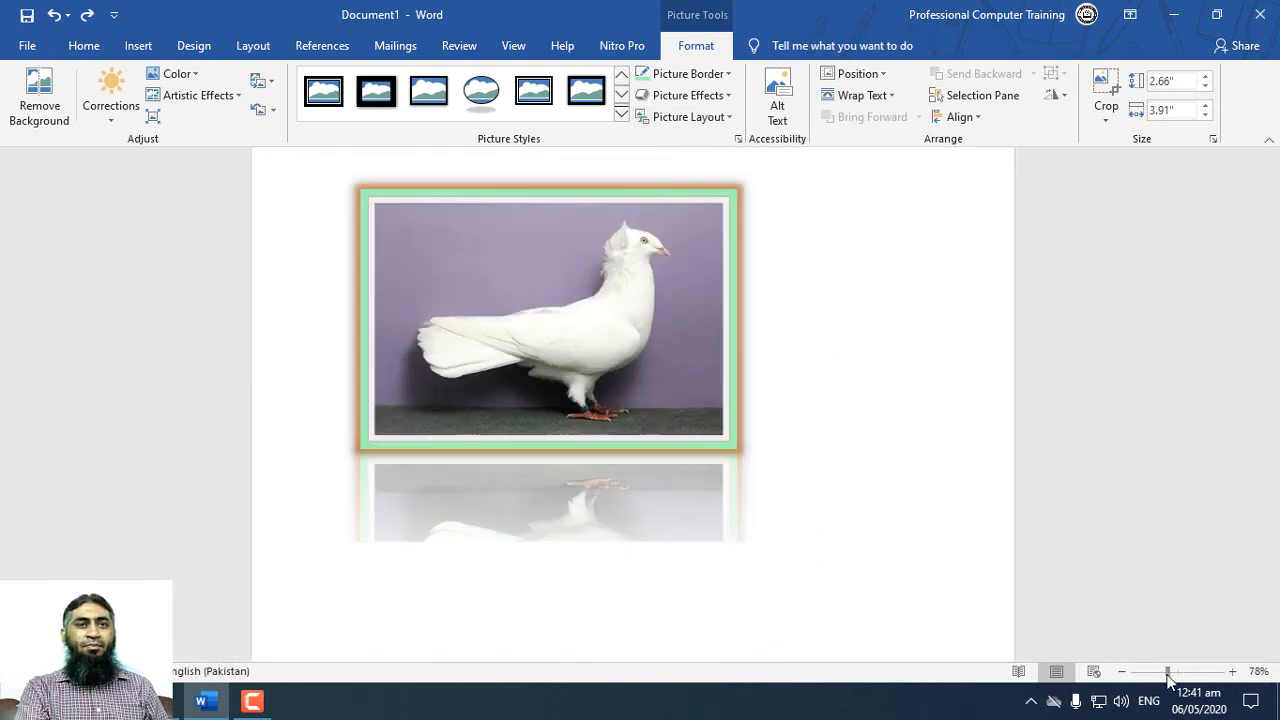
pyautogui.click(718, 117)
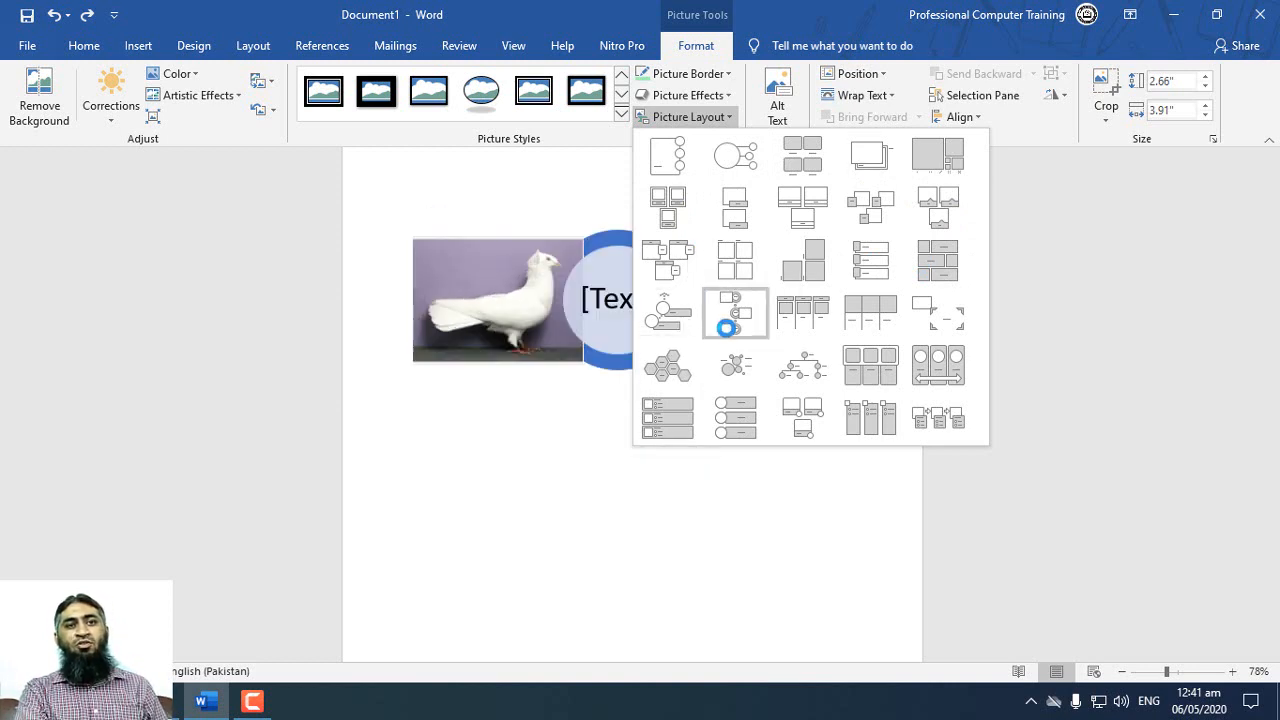
pyautogui.click(679, 313)
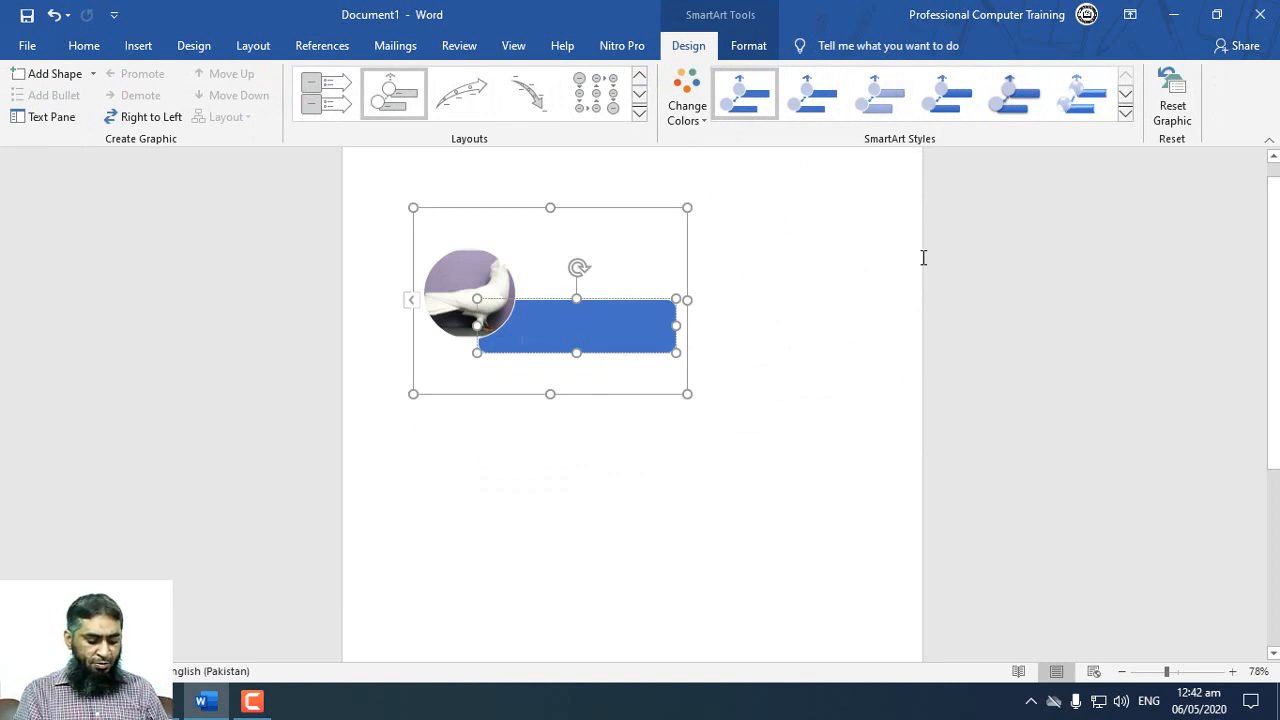
pyautogui.write('Picture#01')
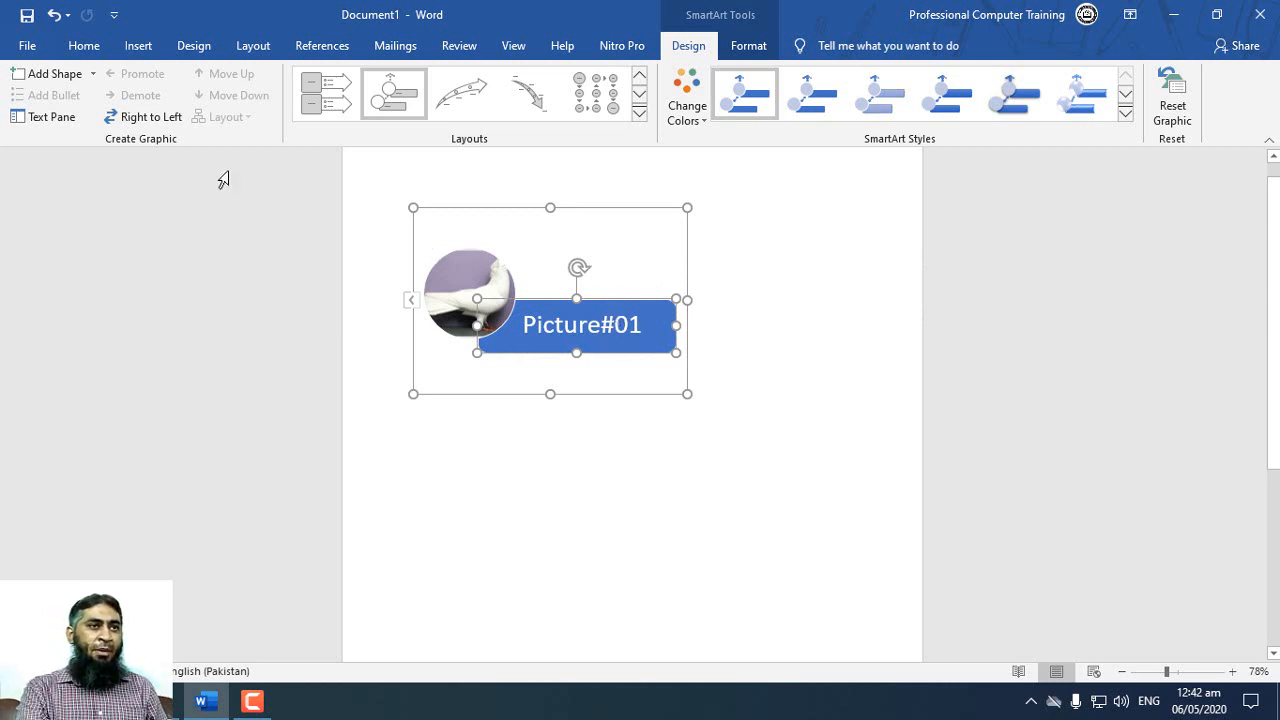
# Step: Add a SmartArt shape before Picture#01 and insert the yellow parrot picture from a file into its placeholder
pyautogui.click(93, 78)
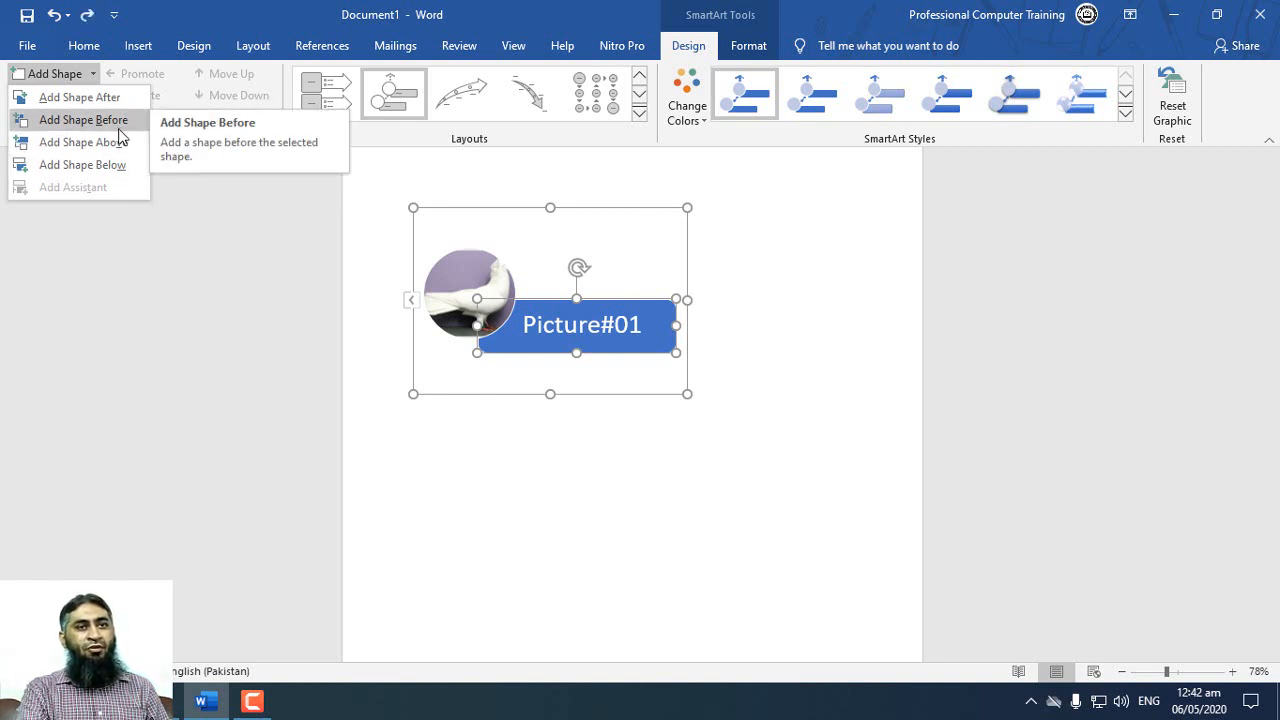
pyautogui.click(119, 125)
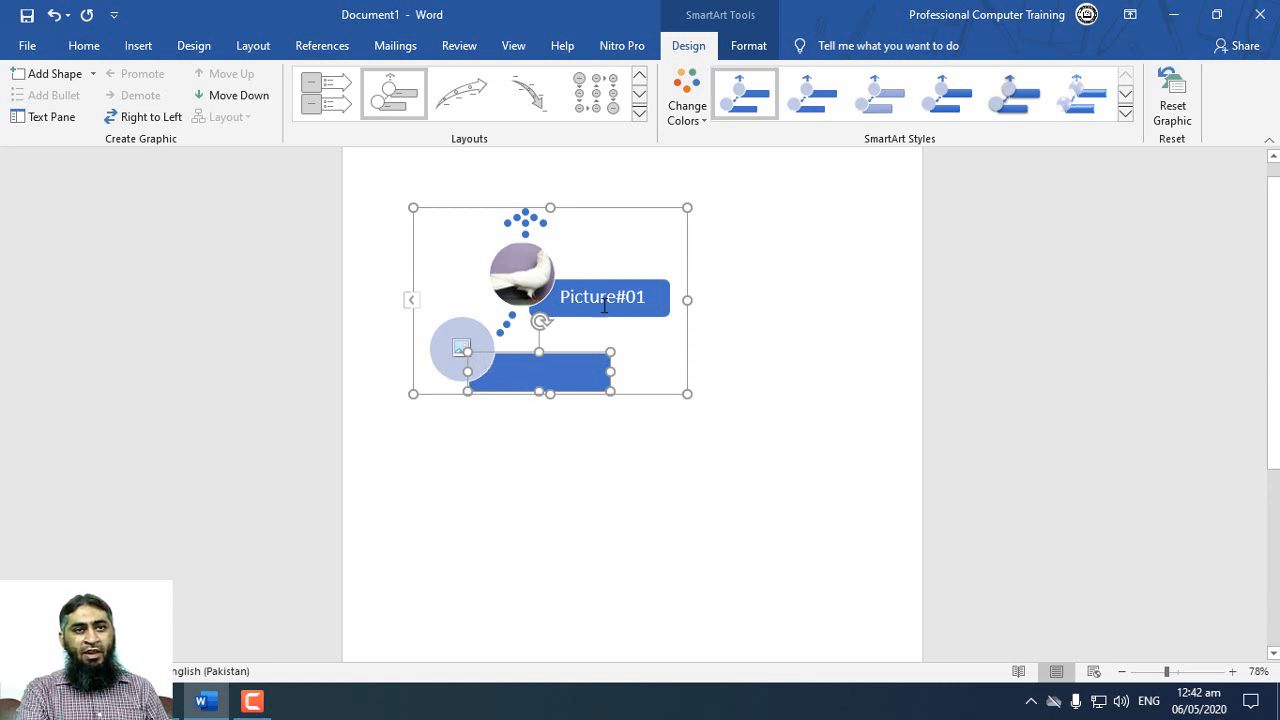
pyautogui.click(467, 348)
pyautogui.click(946, 194)
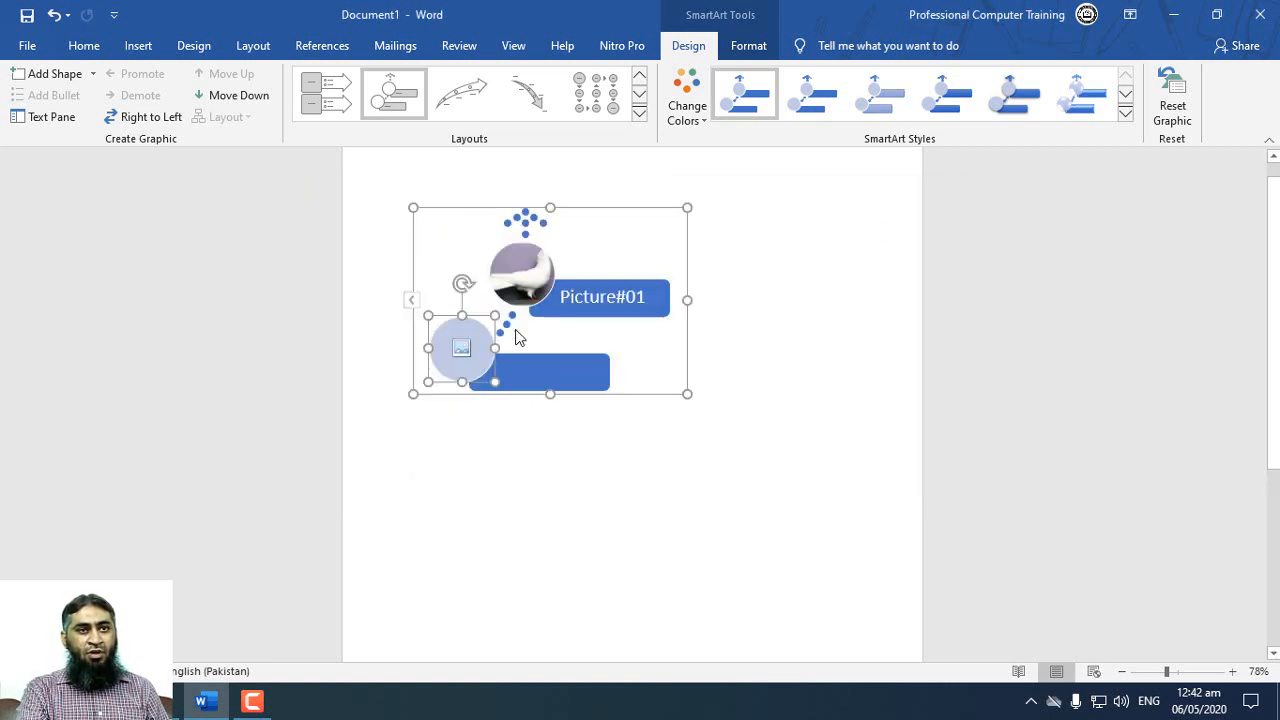
pyautogui.click(460, 346)
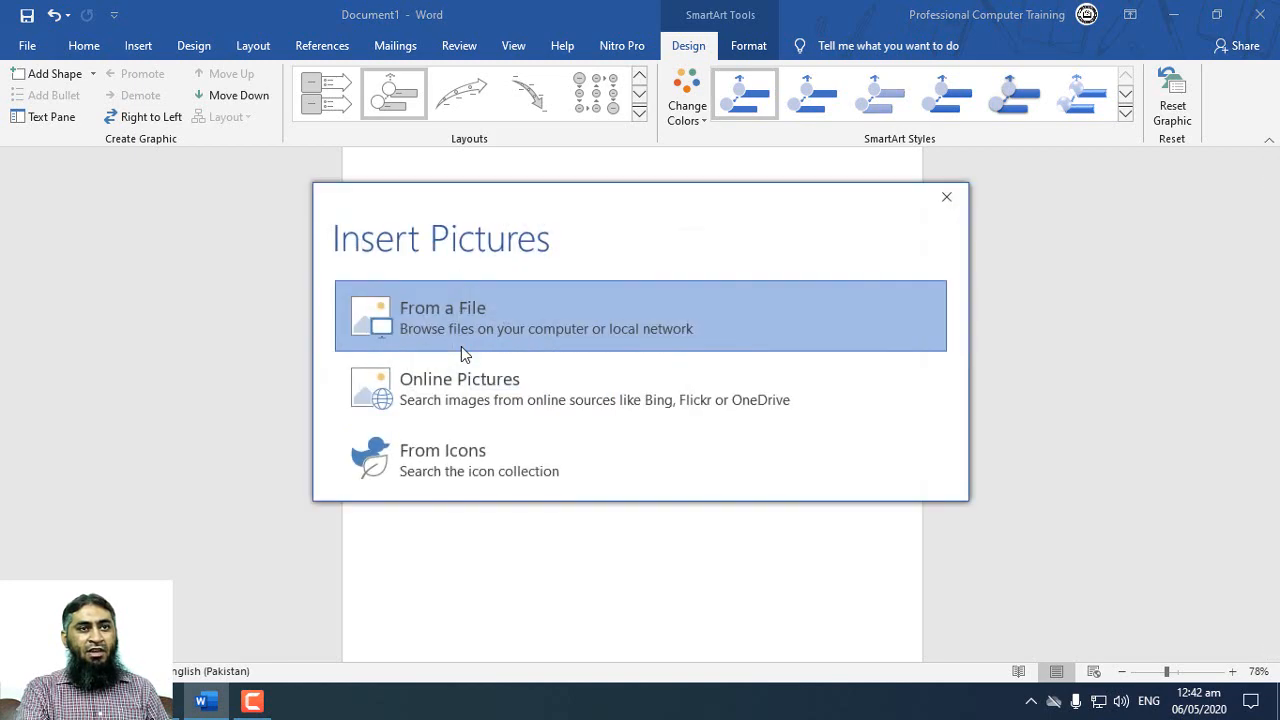
pyautogui.click(387, 353)
pyautogui.doubleClick(640, 280)
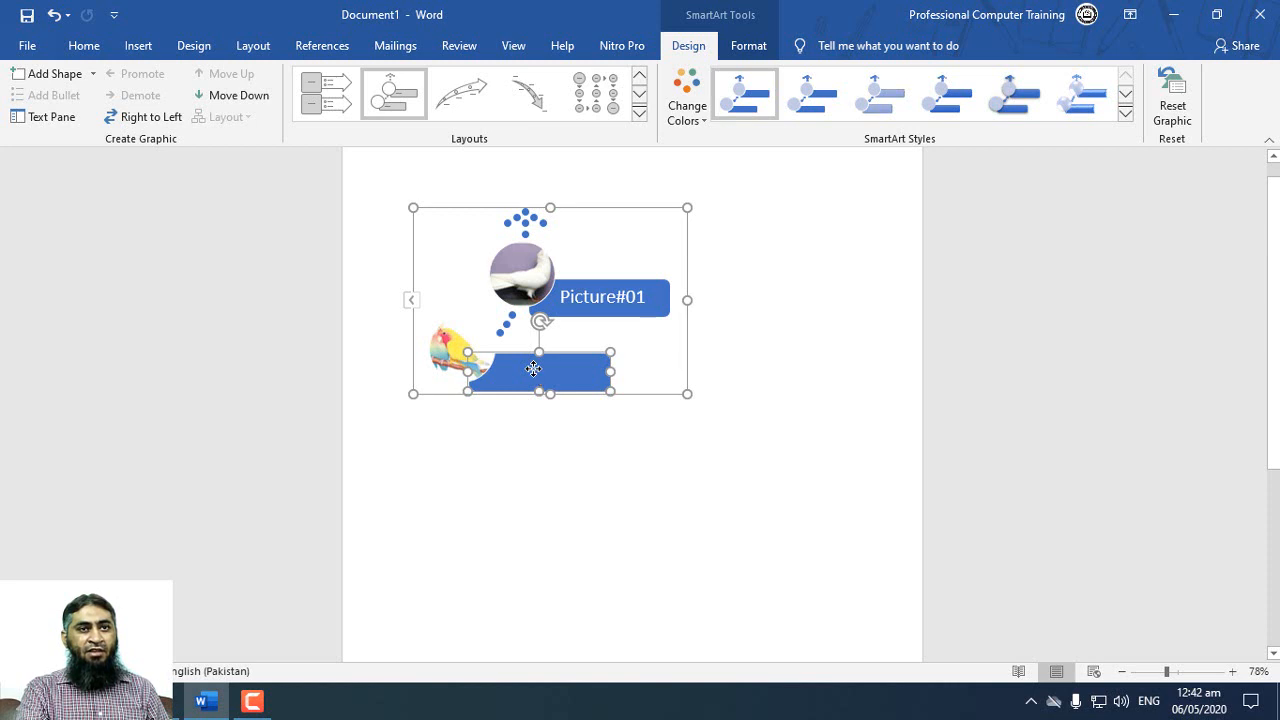
# Step: Label the parrot's shape Picture # 02
pyautogui.rightClick(533, 369)
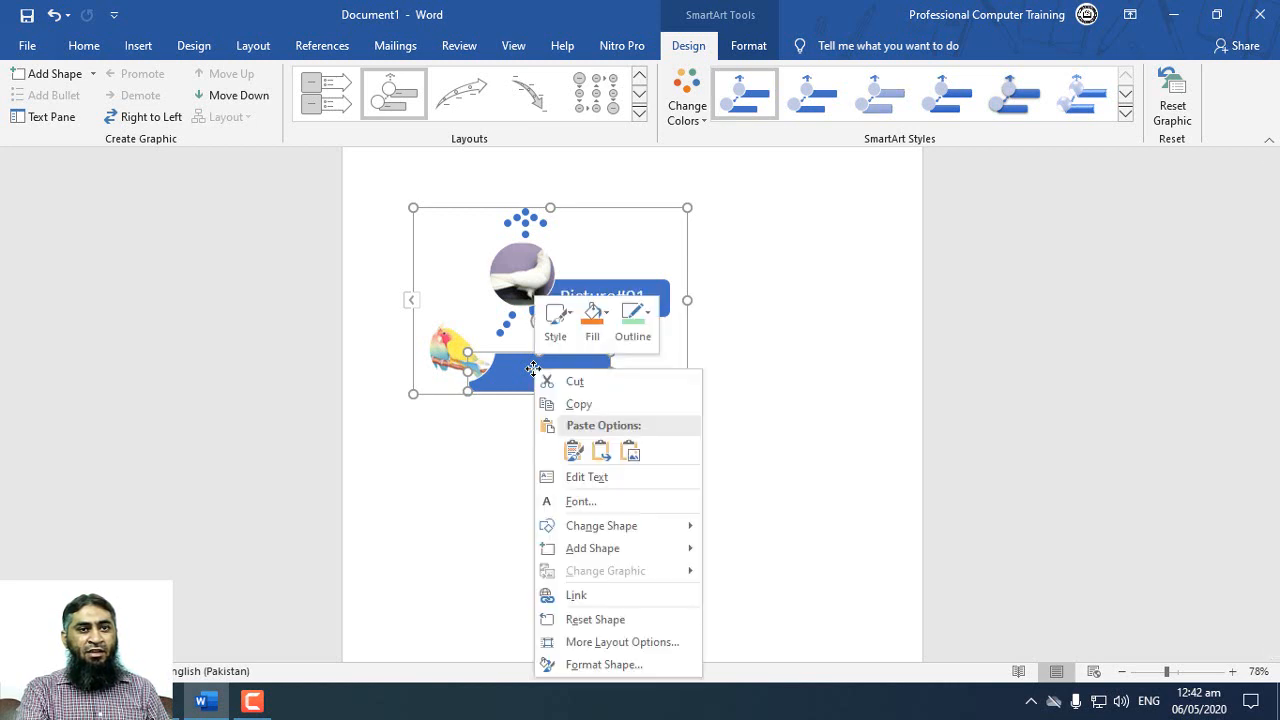
pyautogui.click(630, 478)
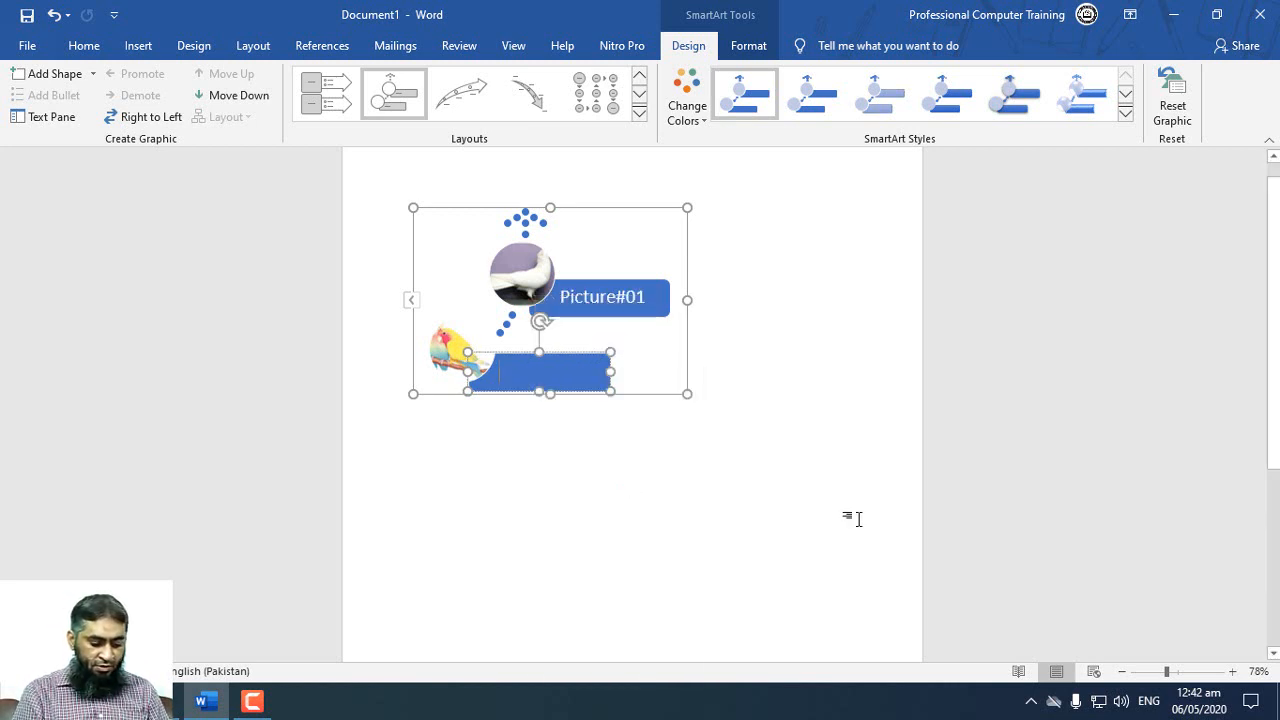
pyautogui.write('Picture #')
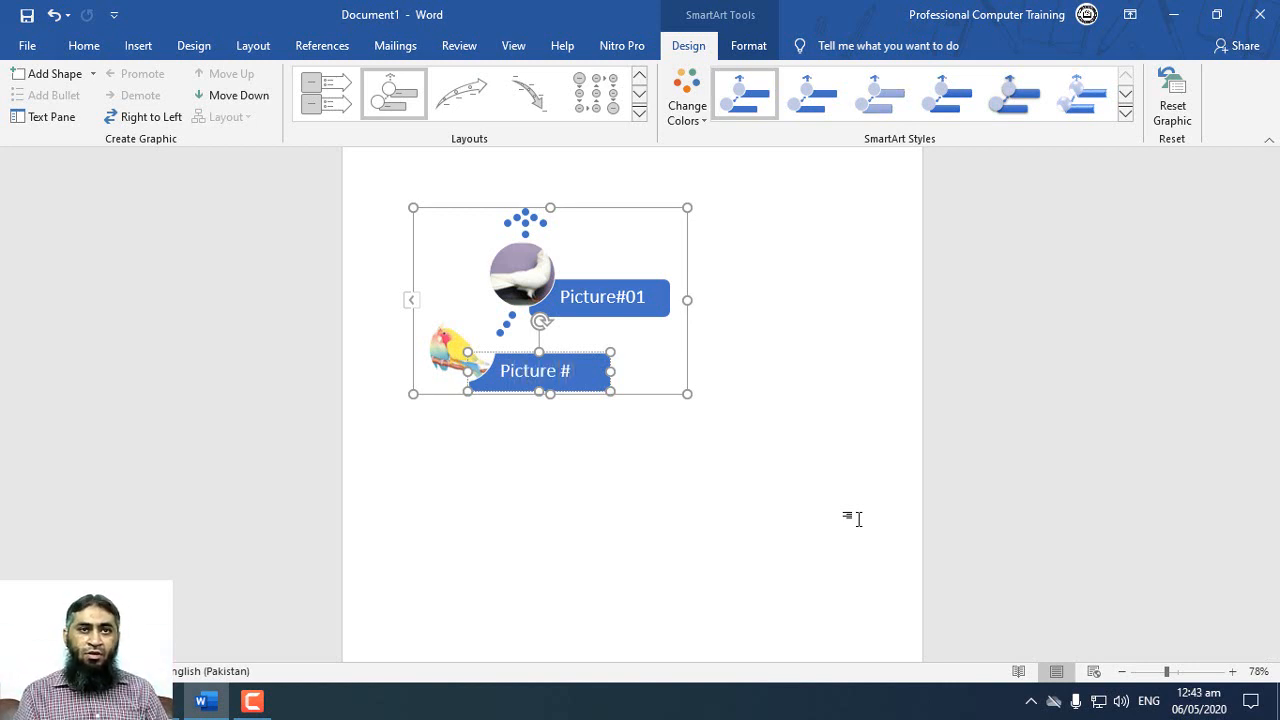
# Step: Add a SmartArt shape before Picture # 02 and insert the brown horse picture from the Animals folder
pyautogui.click(93, 73)
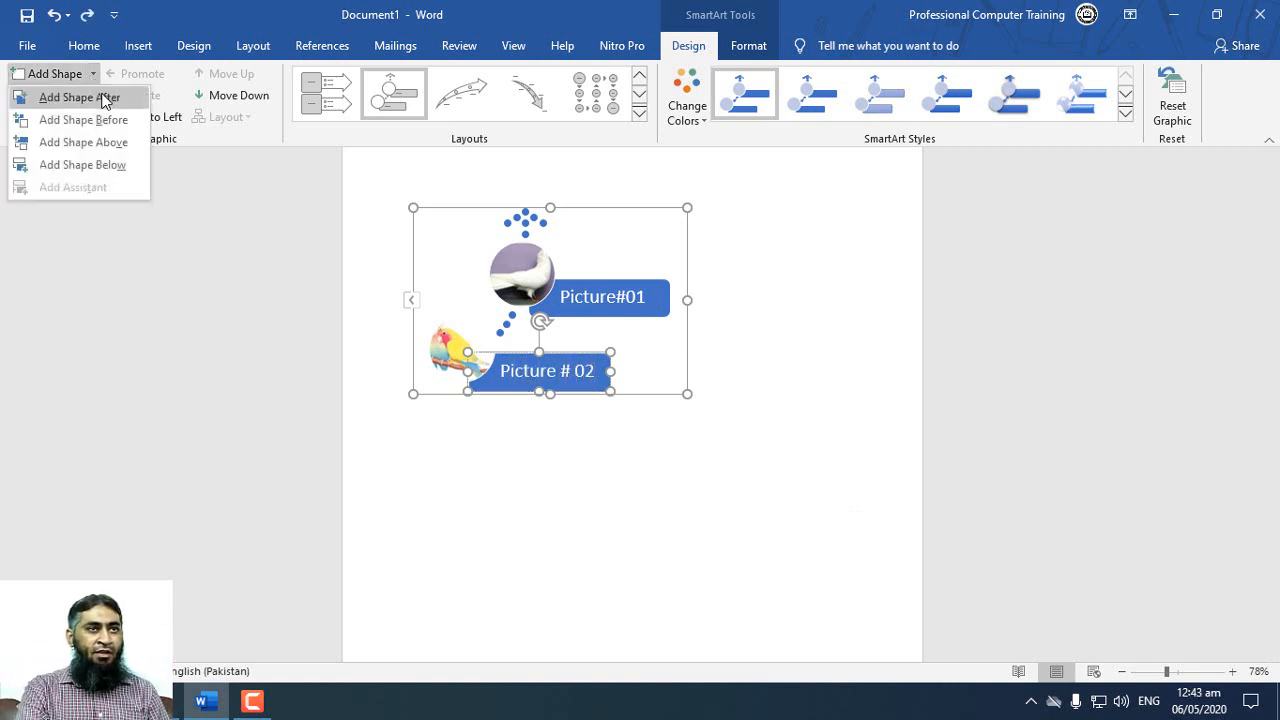
pyautogui.click(114, 122)
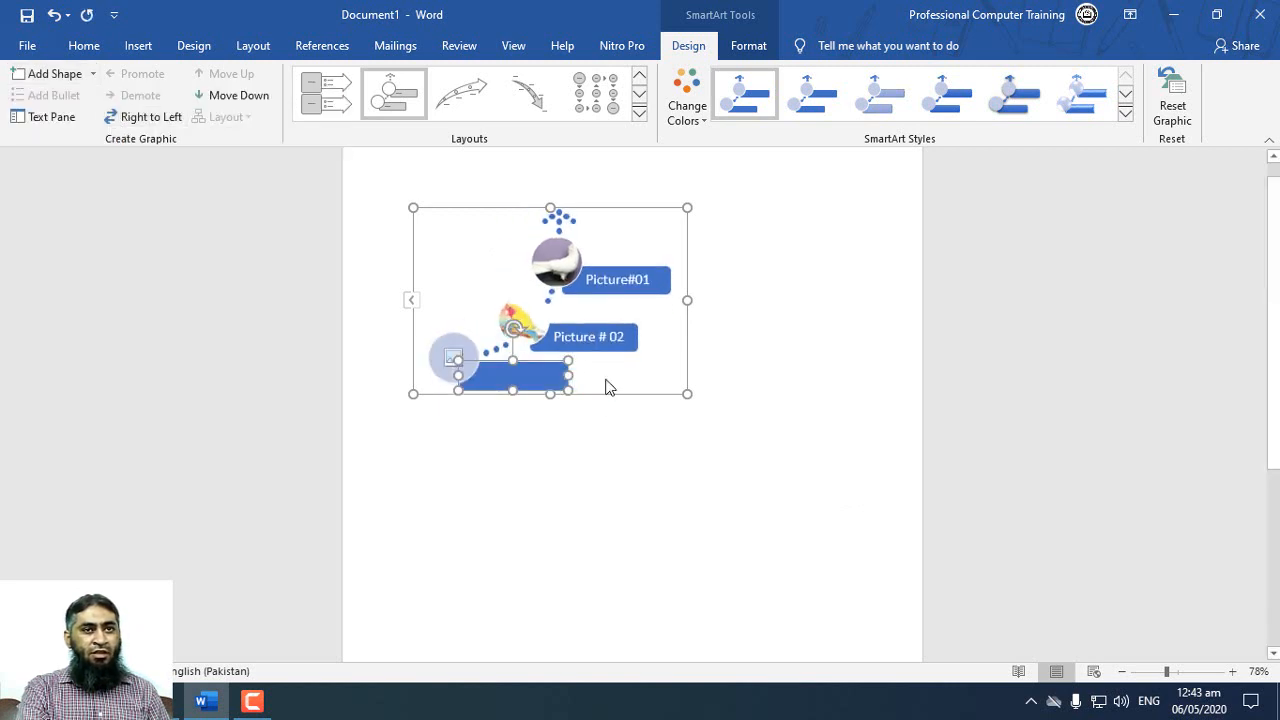
pyautogui.click(452, 360)
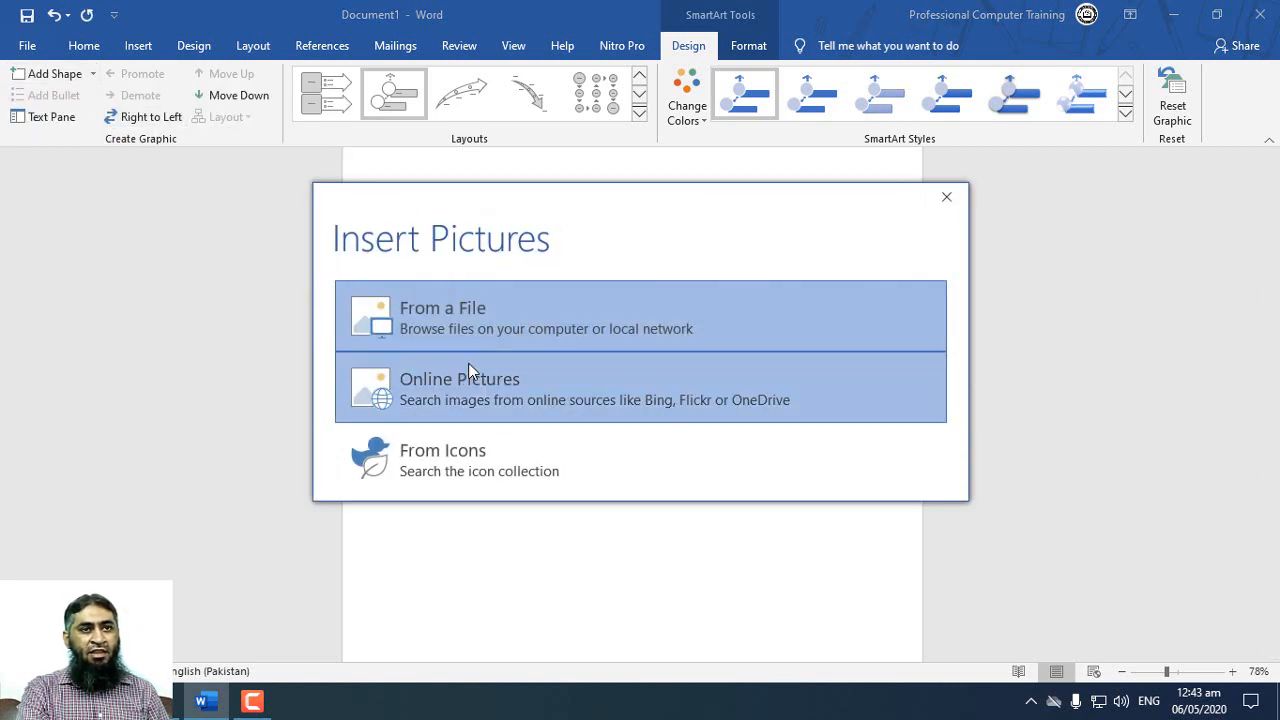
pyautogui.click(365, 328)
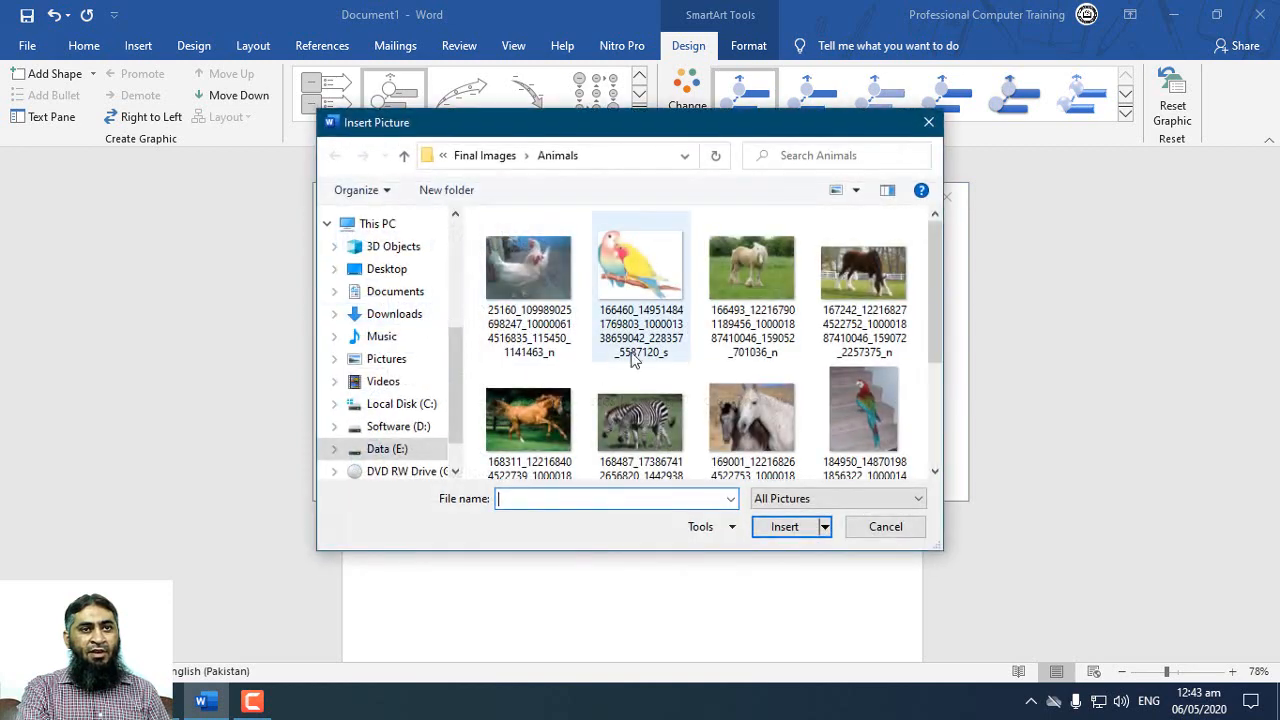
pyautogui.doubleClick(524, 383)
# Step: Label the horse's shape PICTURE#03 and deselect the graphic
pyautogui.rightClick(524, 383)
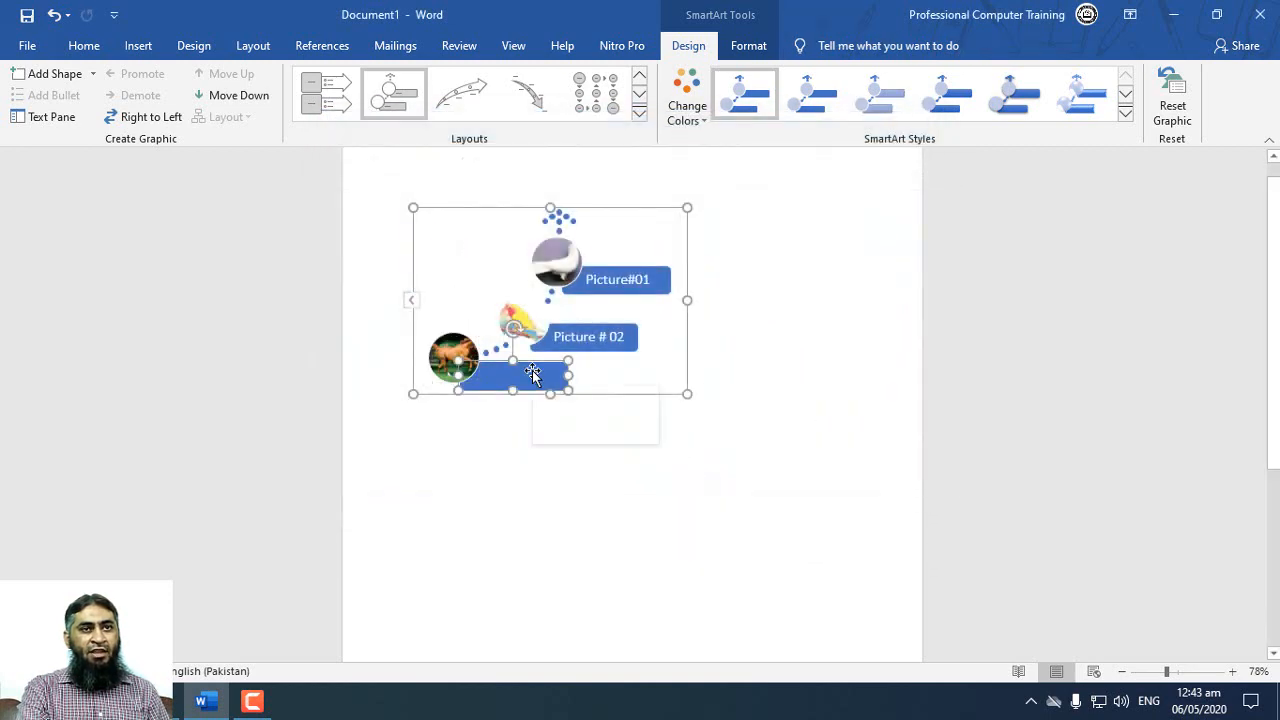
pyautogui.click(590, 171)
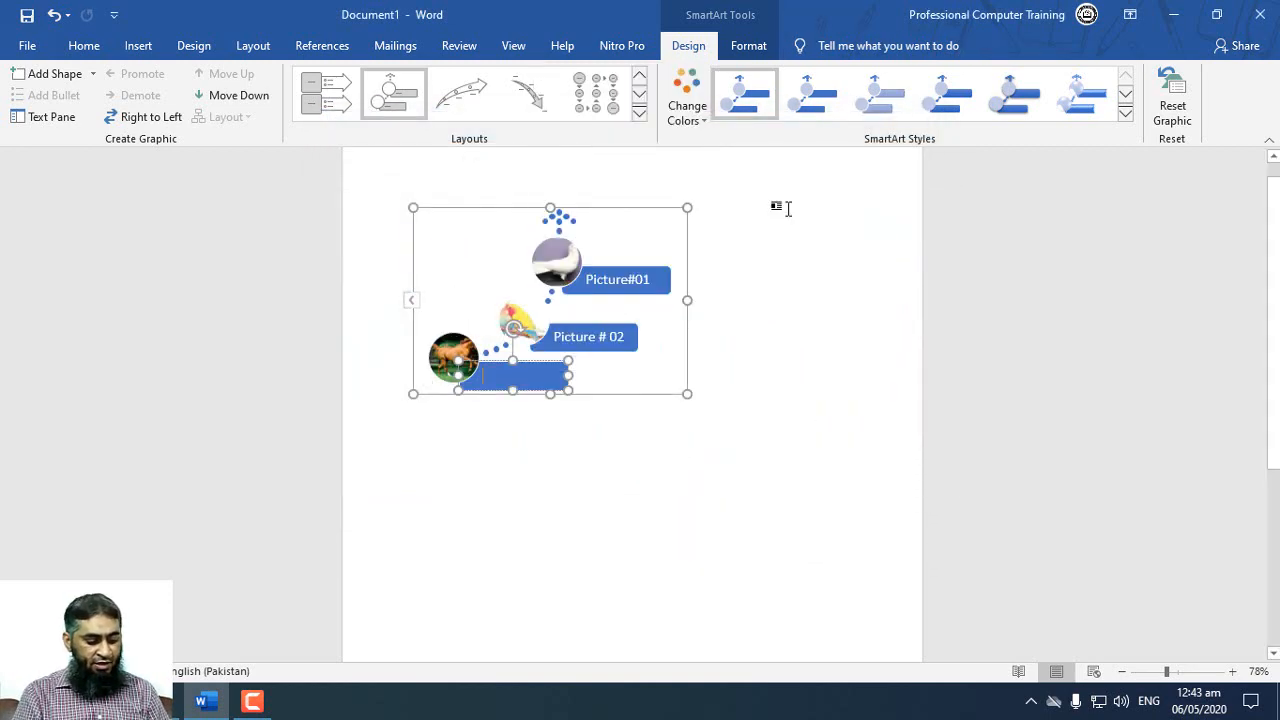
pyautogui.write('PICTURE#03')
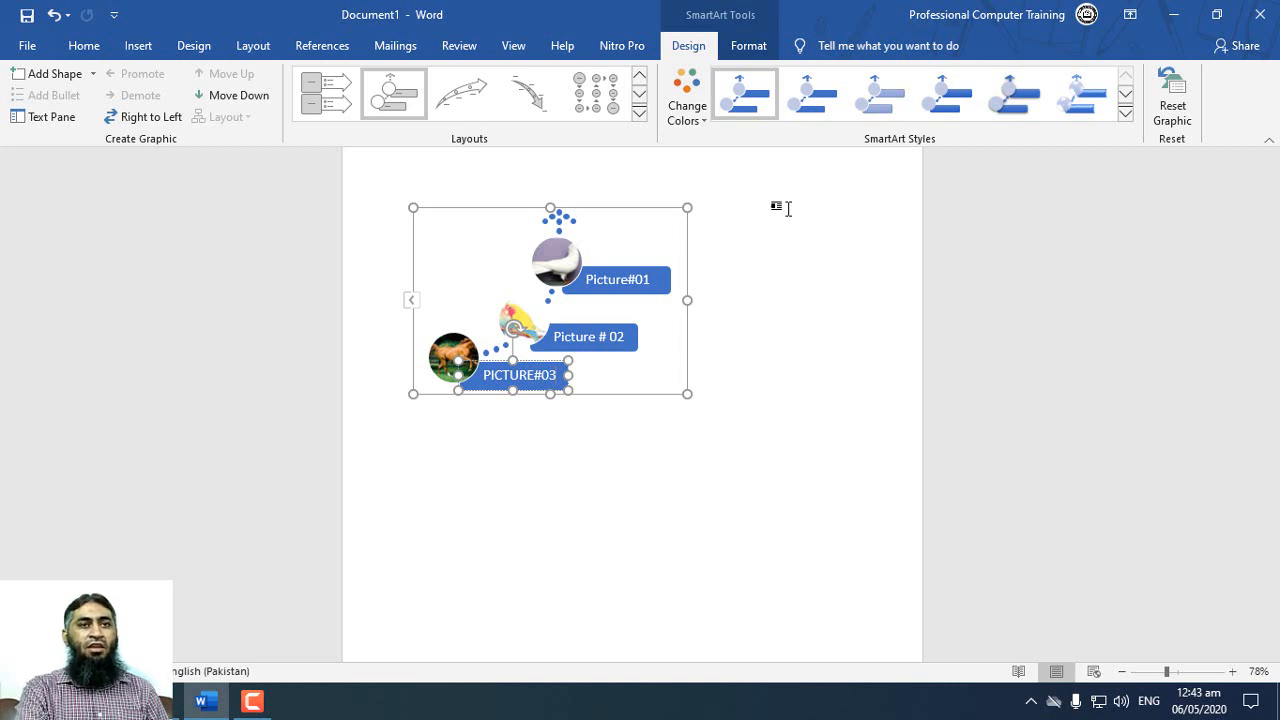
pyautogui.click(731, 420)
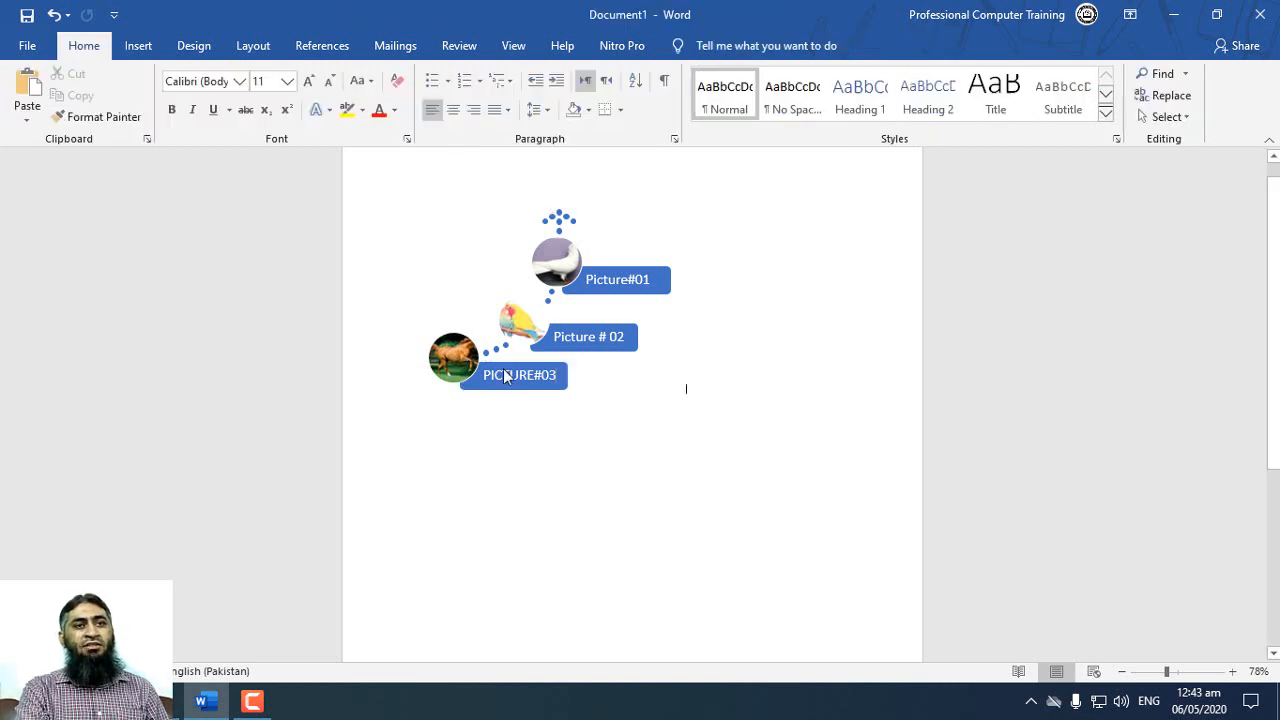
# Step: Recolor the whole SmartArt graphic with the third Colorful color variation
pyautogui.click(590, 272)
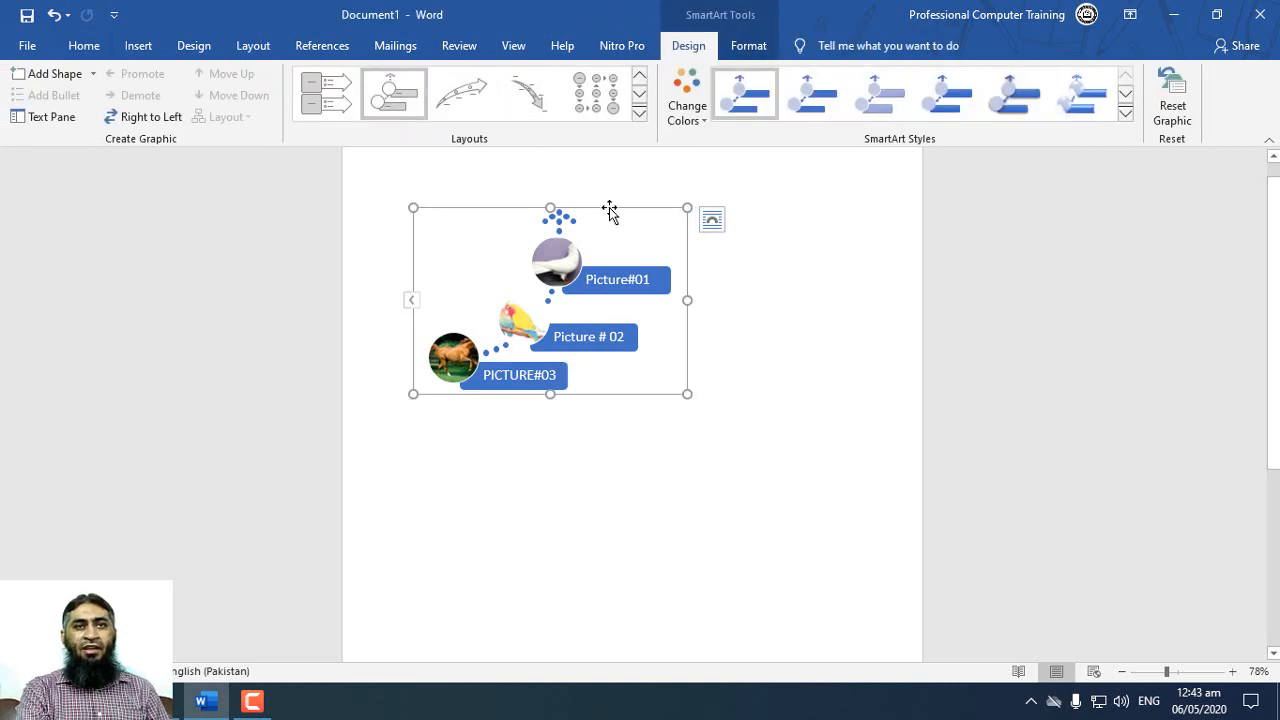
pyautogui.click(687, 105)
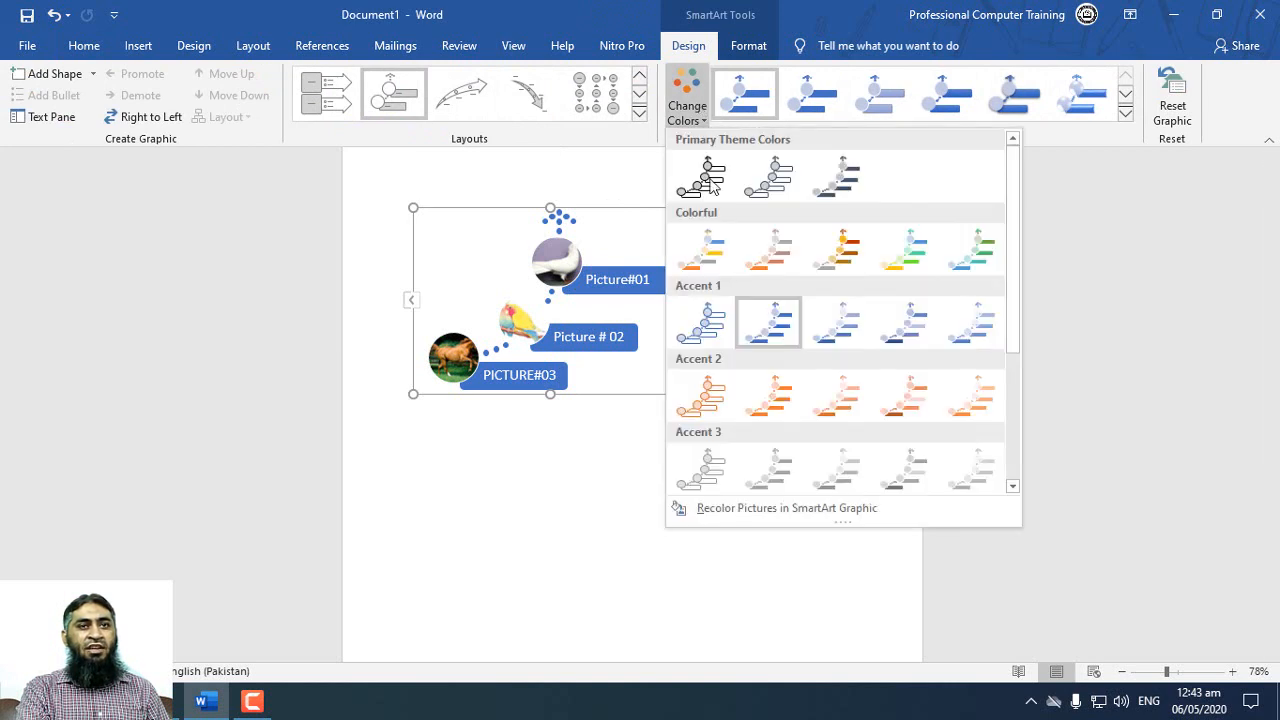
pyautogui.click(811, 240)
pyautogui.click(810, 236)
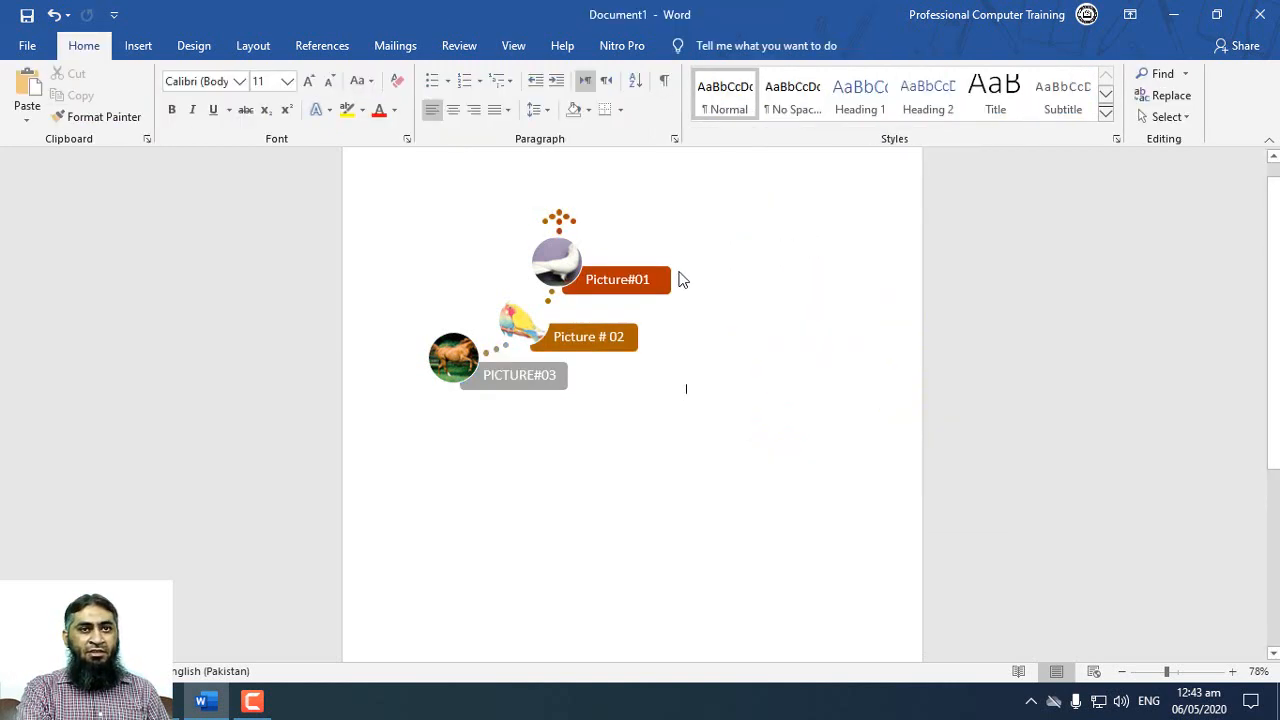
# Step: Fill the Picture#01 label shape with red
pyautogui.click(669, 271)
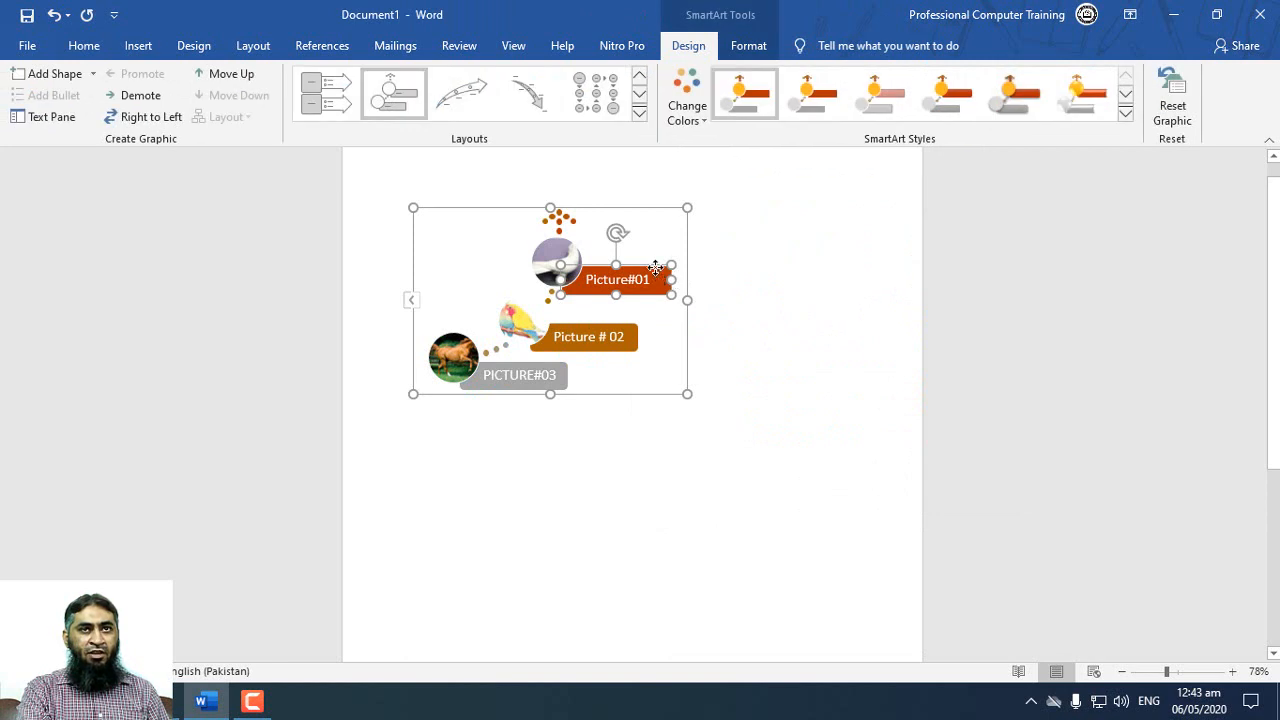
pyautogui.click(751, 49)
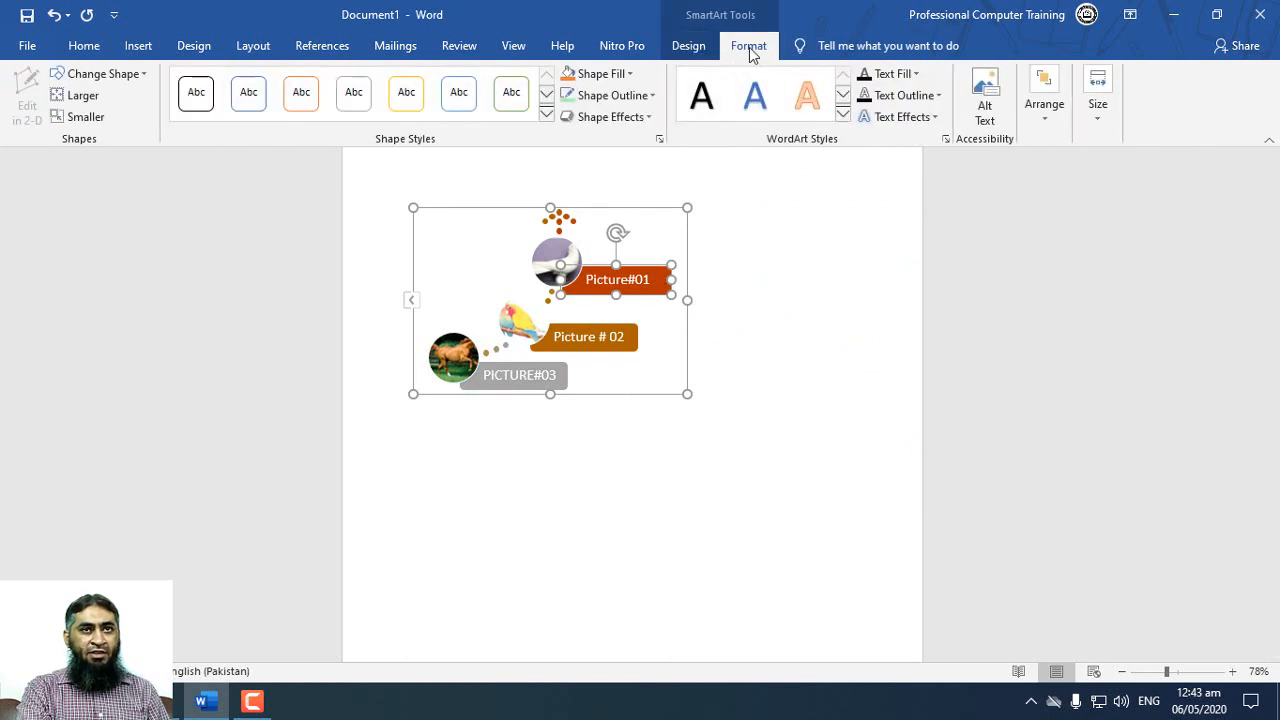
pyautogui.click(600, 74)
pyautogui.click(583, 220)
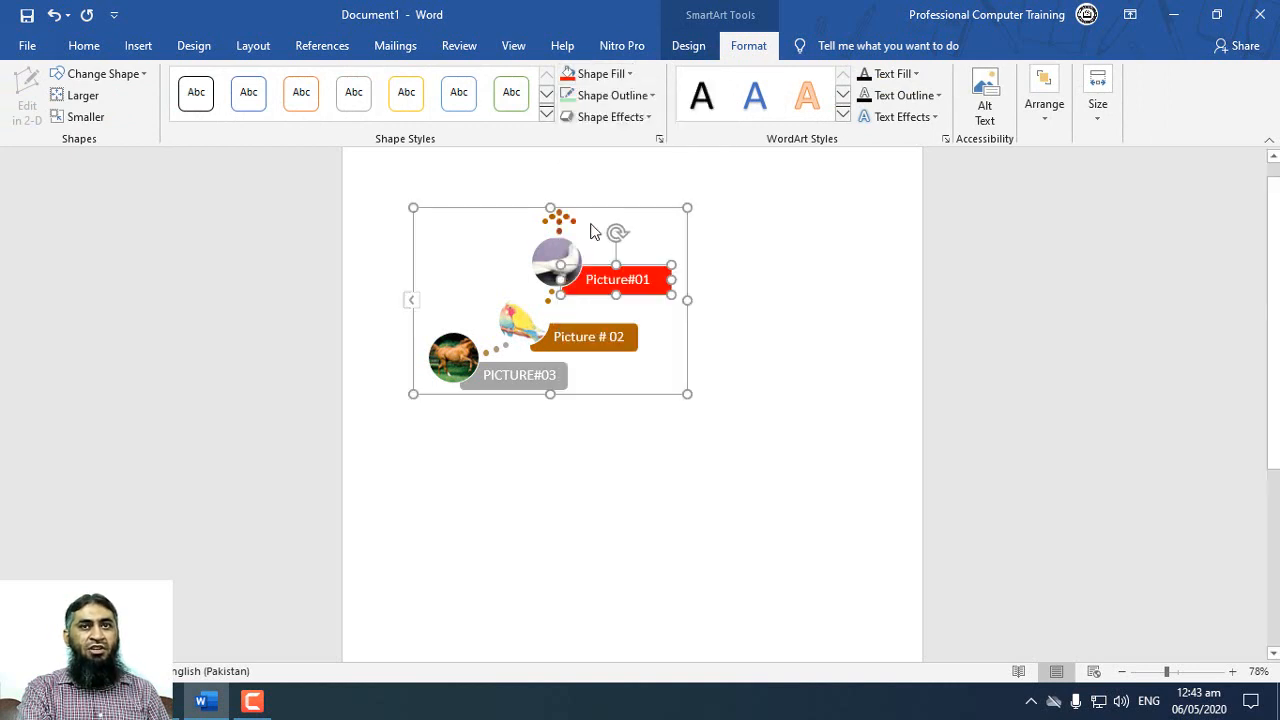
pyautogui.click(749, 327)
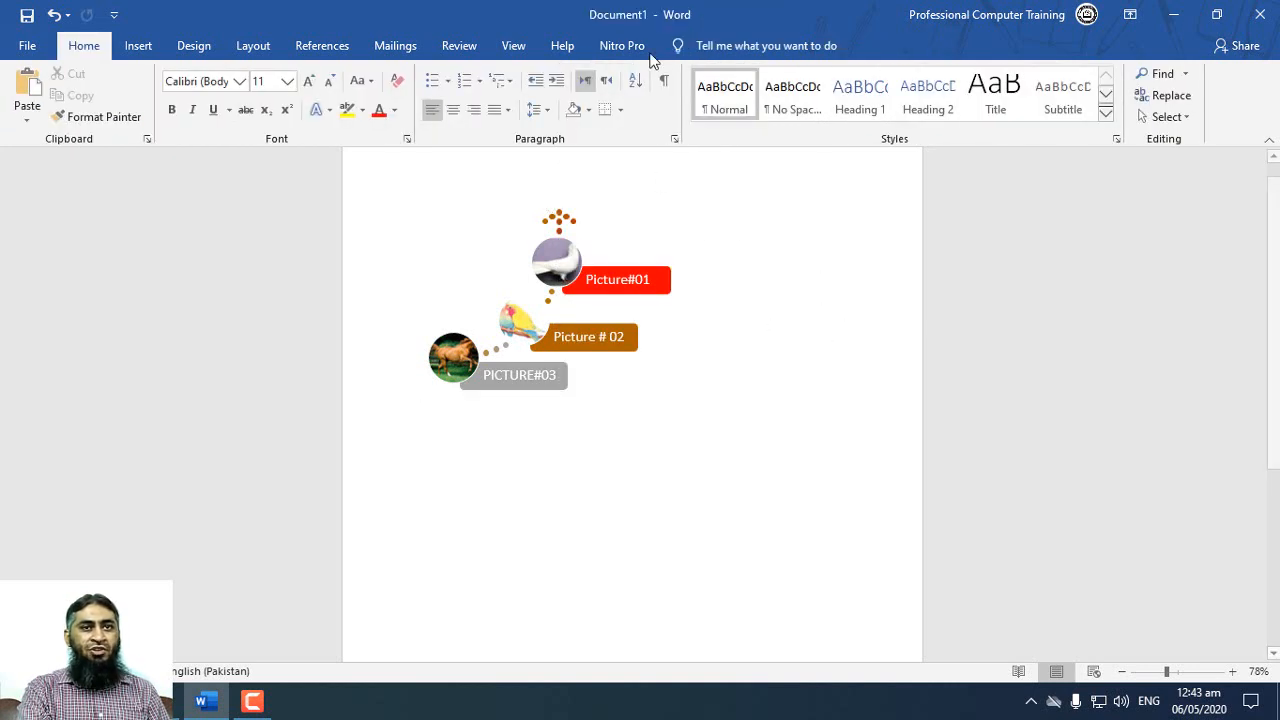
pyautogui.click(652, 269)
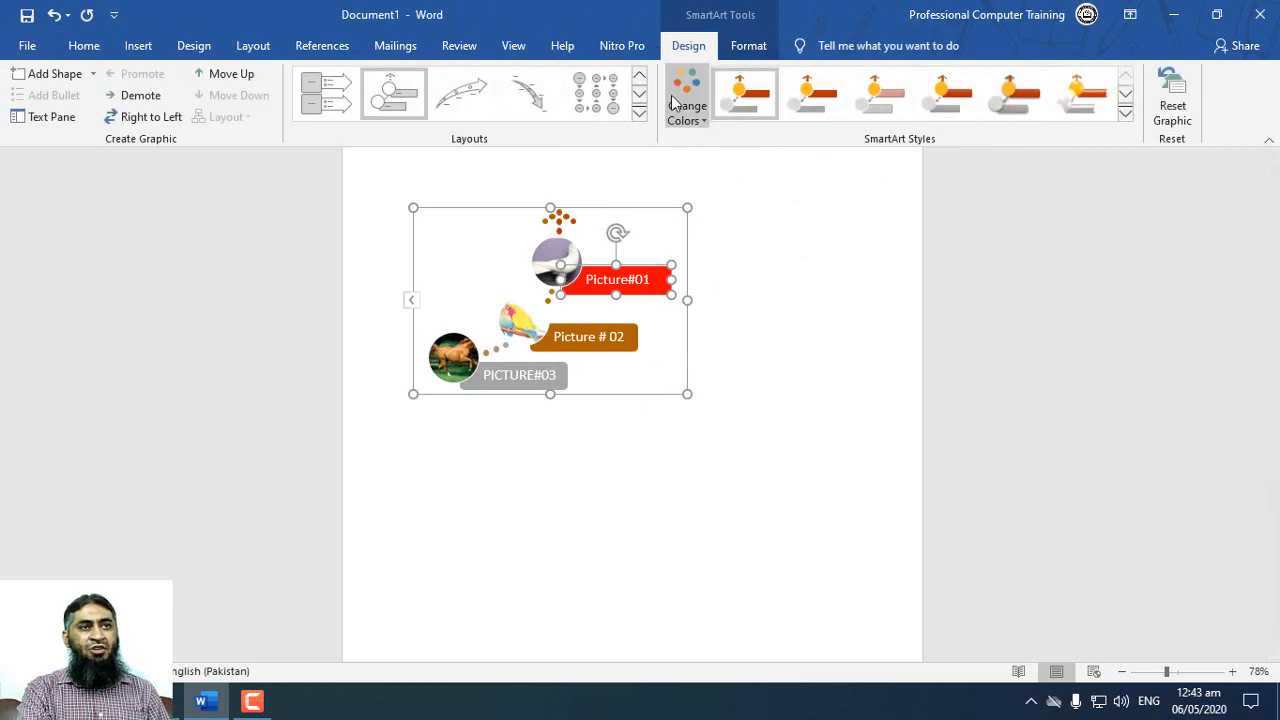
pyautogui.click(138, 47)
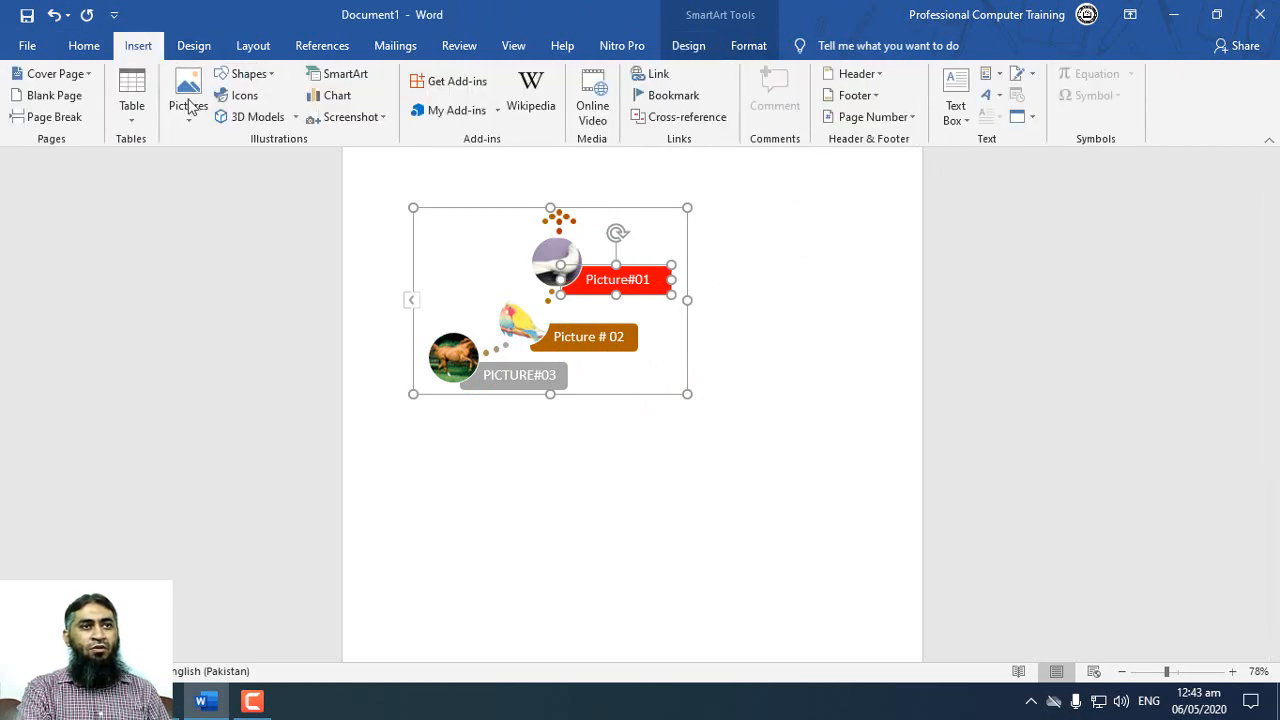
pyautogui.click(245, 74)
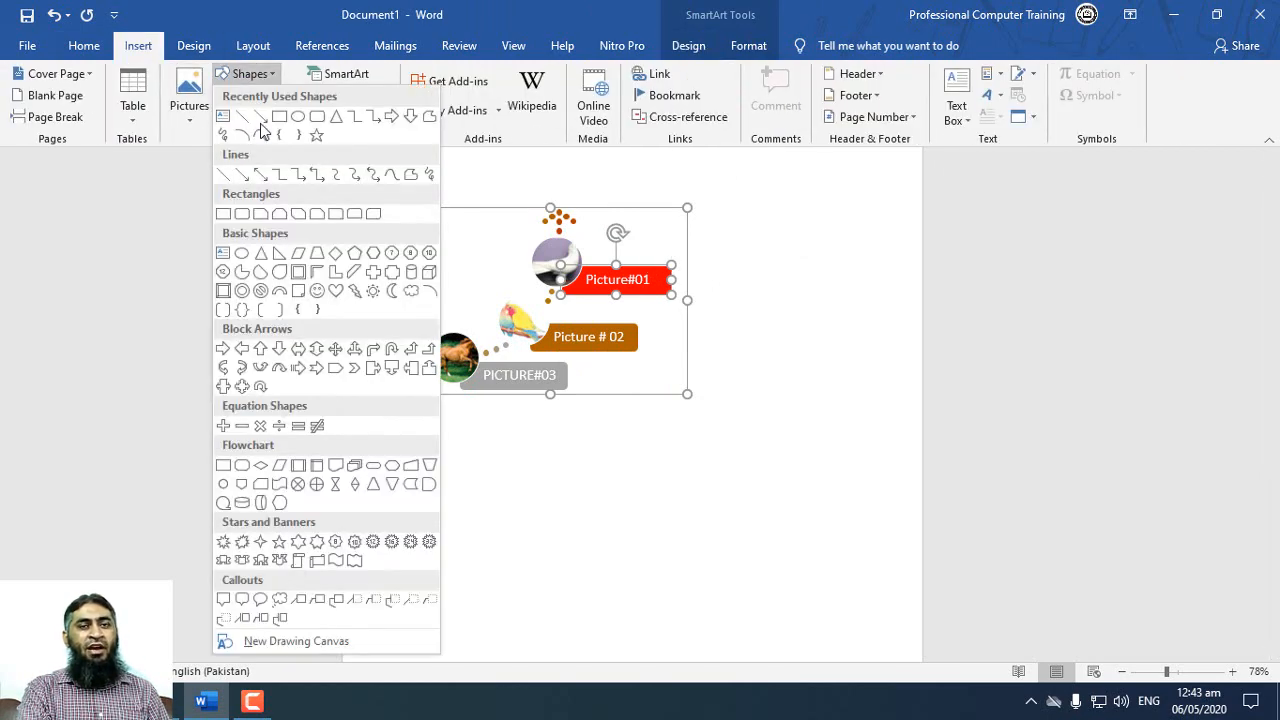
pyautogui.click(816, 404)
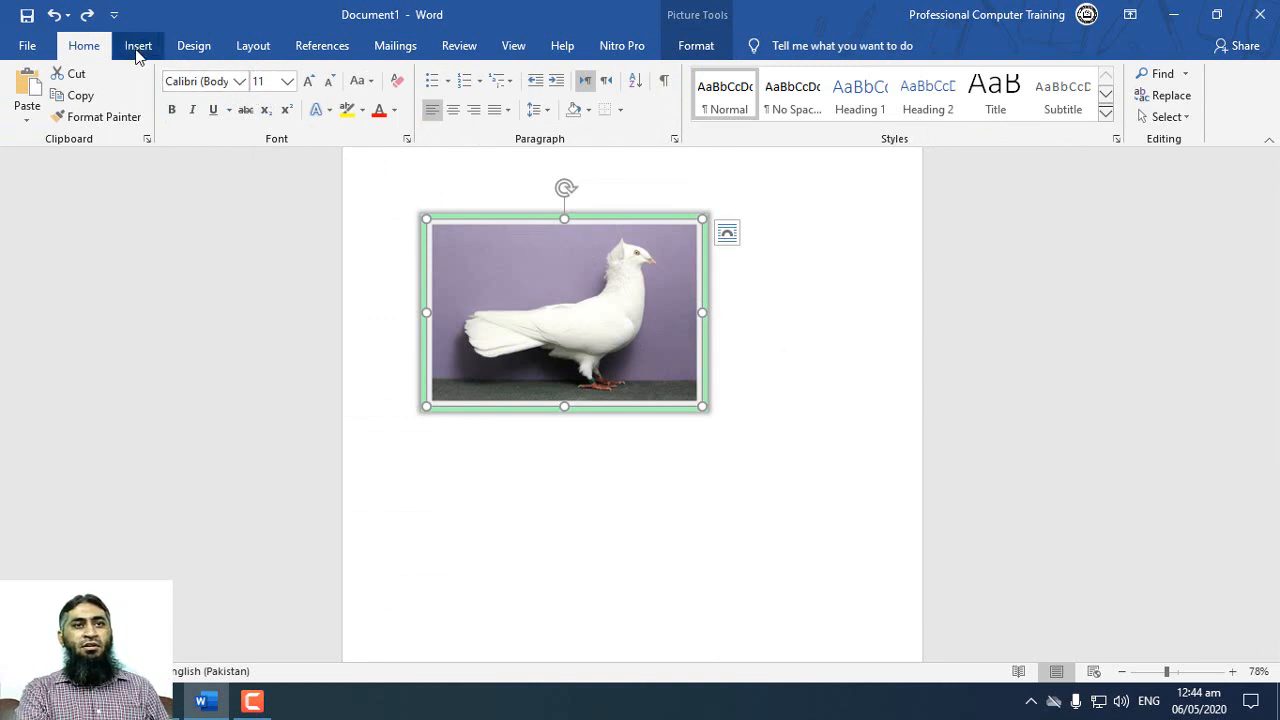
# Step: Open alt text for the framed pigeon picture and generate its description automatically
pyautogui.click(700, 50)
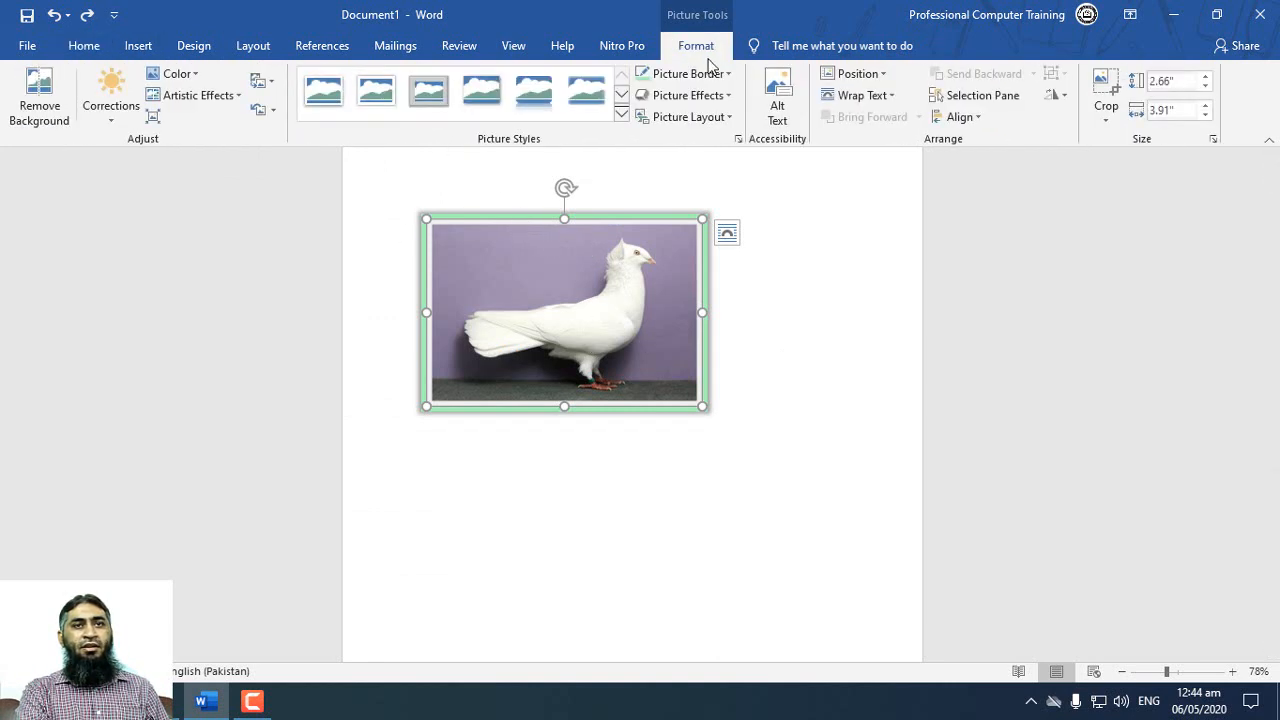
pyautogui.click(790, 116)
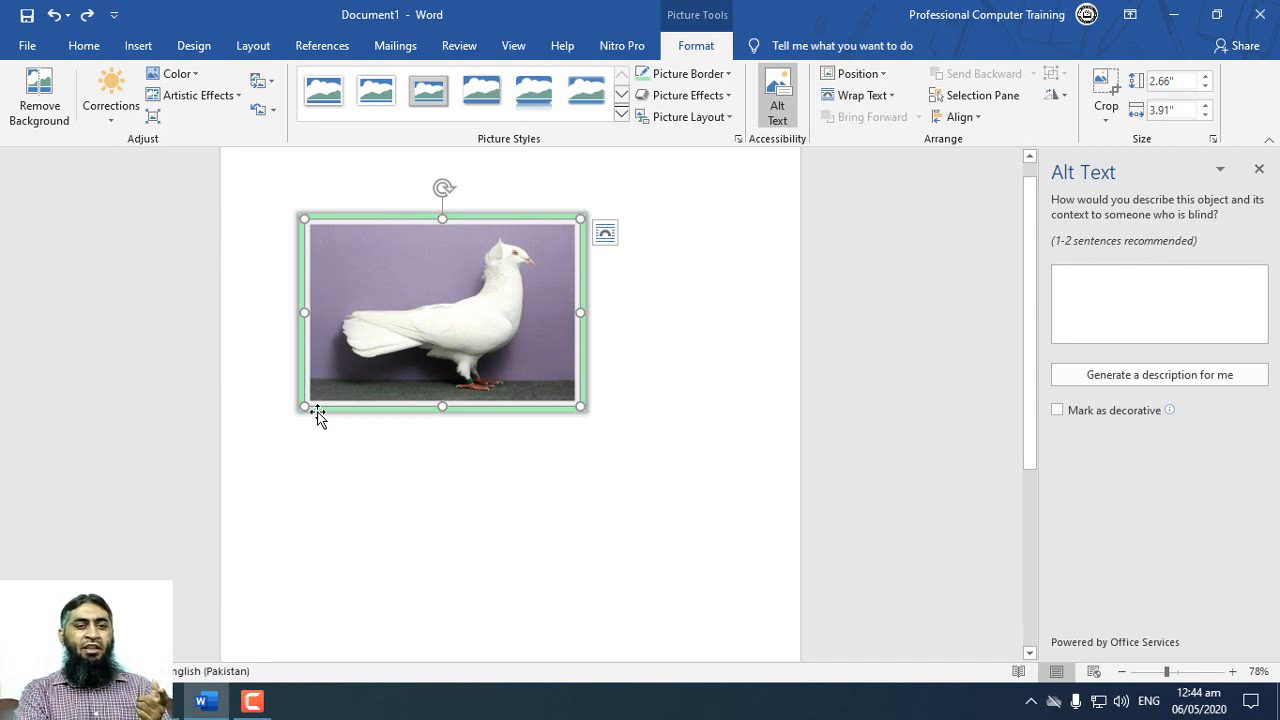
pyautogui.click(1077, 288)
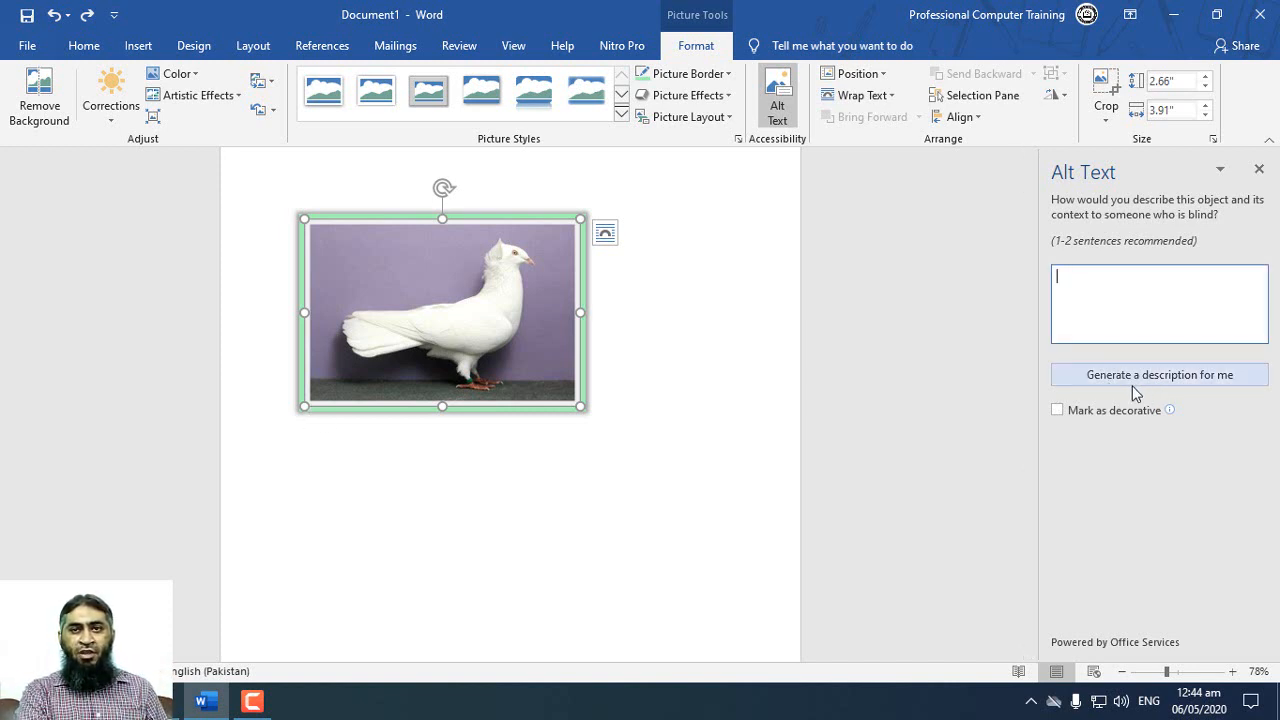
pyautogui.click(1135, 393)
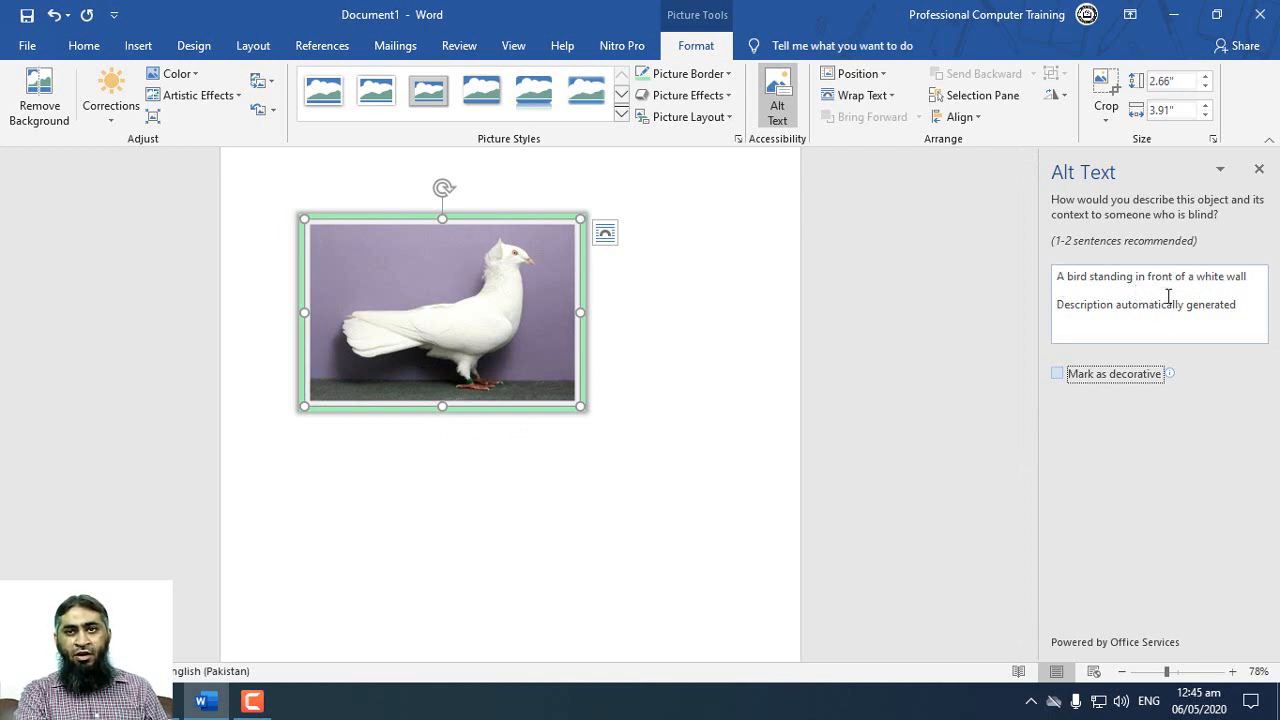
# Step: Copy the sentence "A bird standing in front of a white wall" from the alt text and paste it below the pigeon picture
pyautogui.moveTo(1249, 275); pyautogui.dragTo(1060, 280)
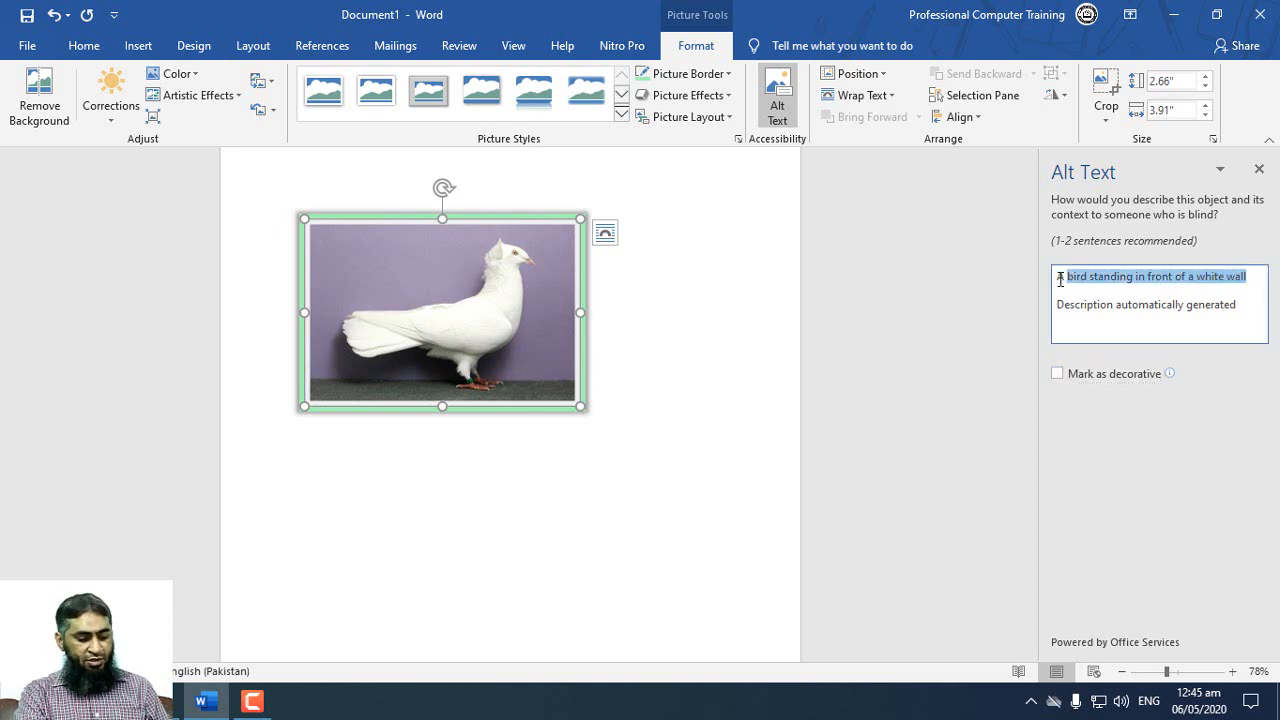
pyautogui.click(586, 434)
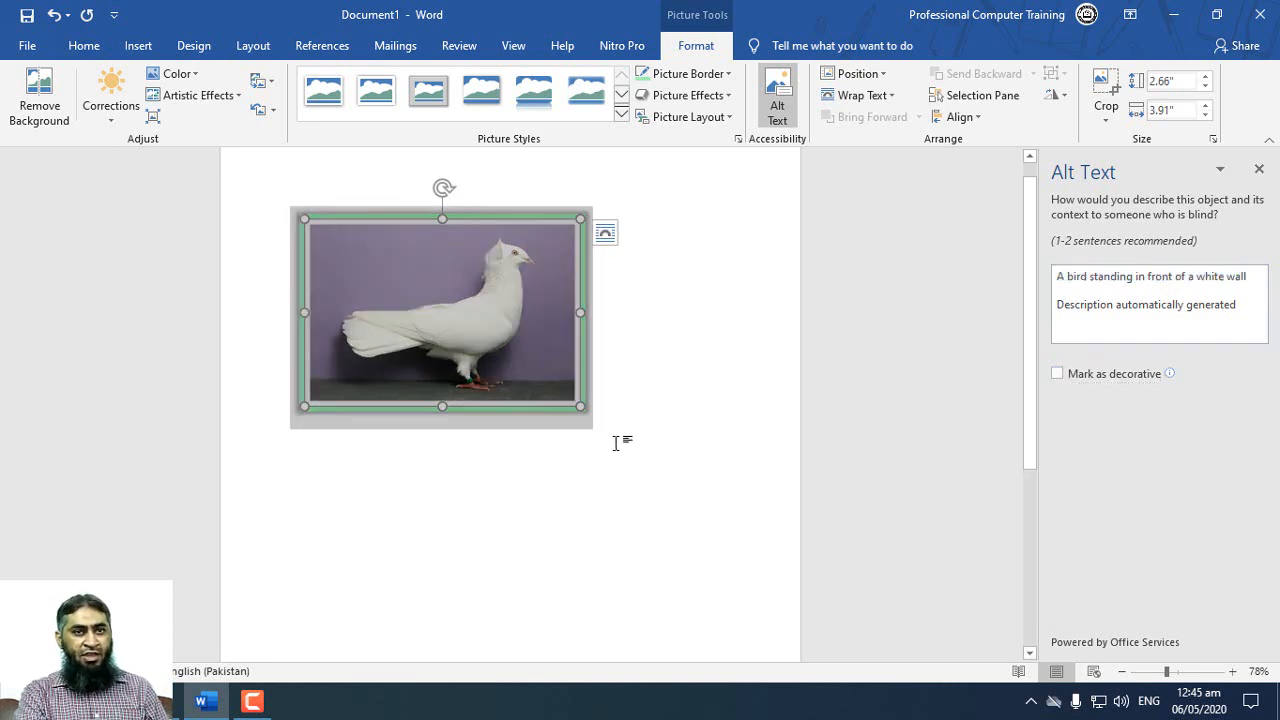
pyautogui.hotkey('ctrl', 'z')
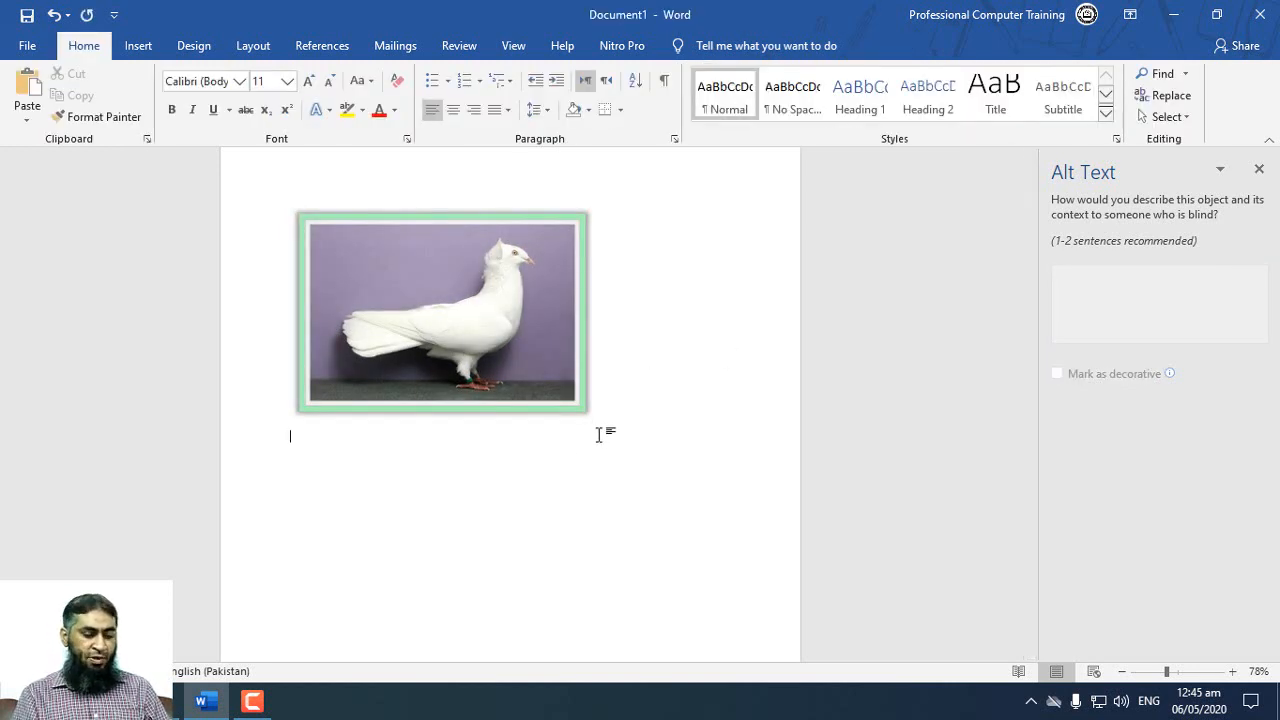
pyautogui.write('A bird standing in front of a white wall')
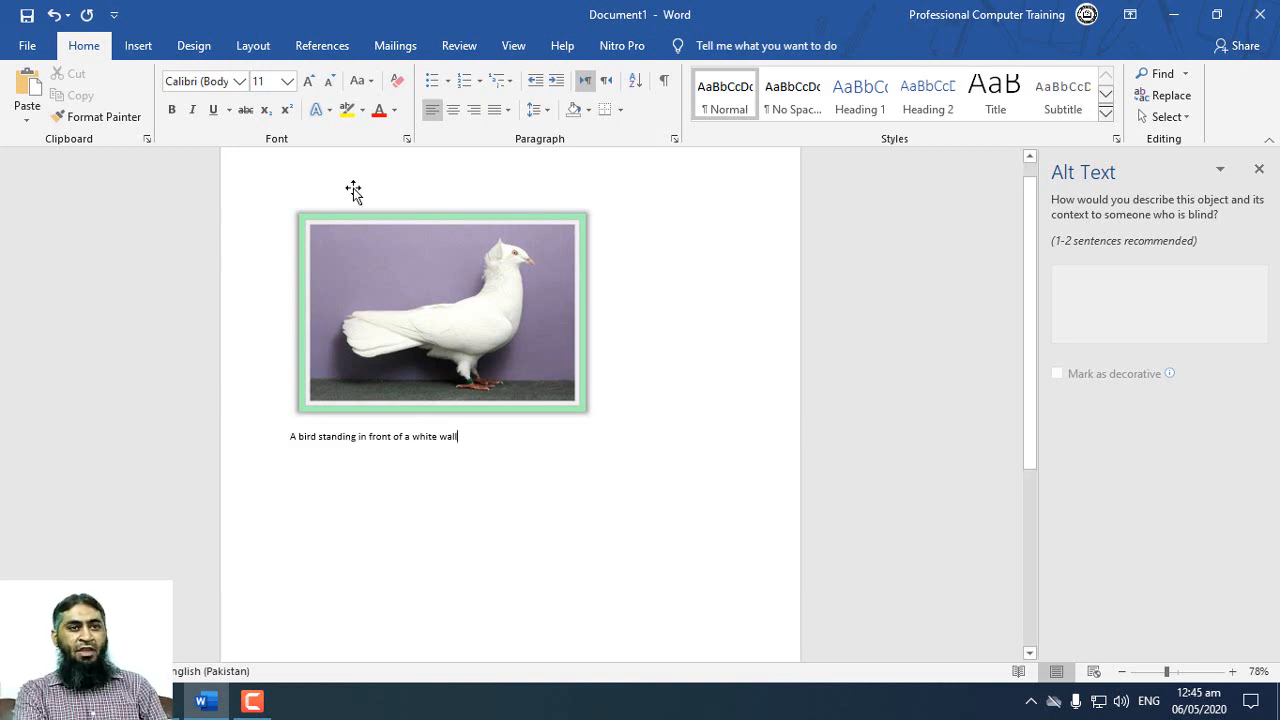
# Step: Insert the green lizard picture from the Animals folder on a new line below the bird sentence
pyautogui.press('Return')
pyautogui.click(148, 50)
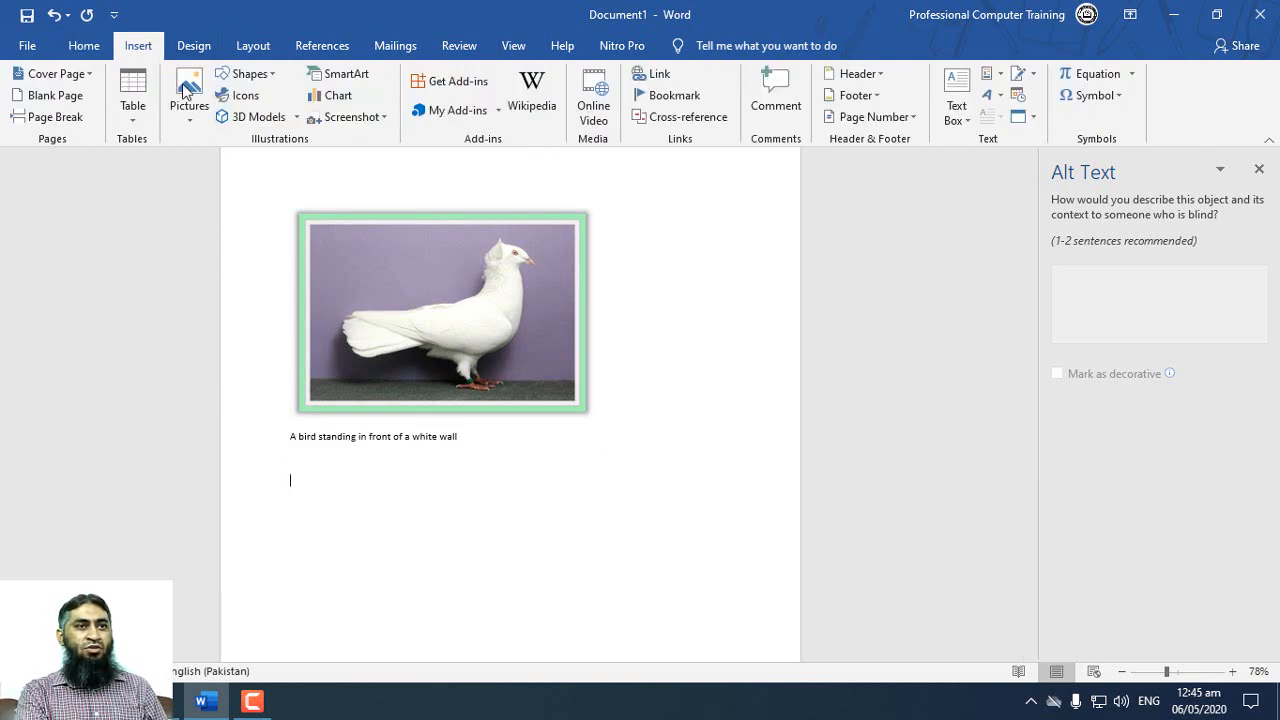
pyautogui.click(189, 100)
pyautogui.click(210, 166)
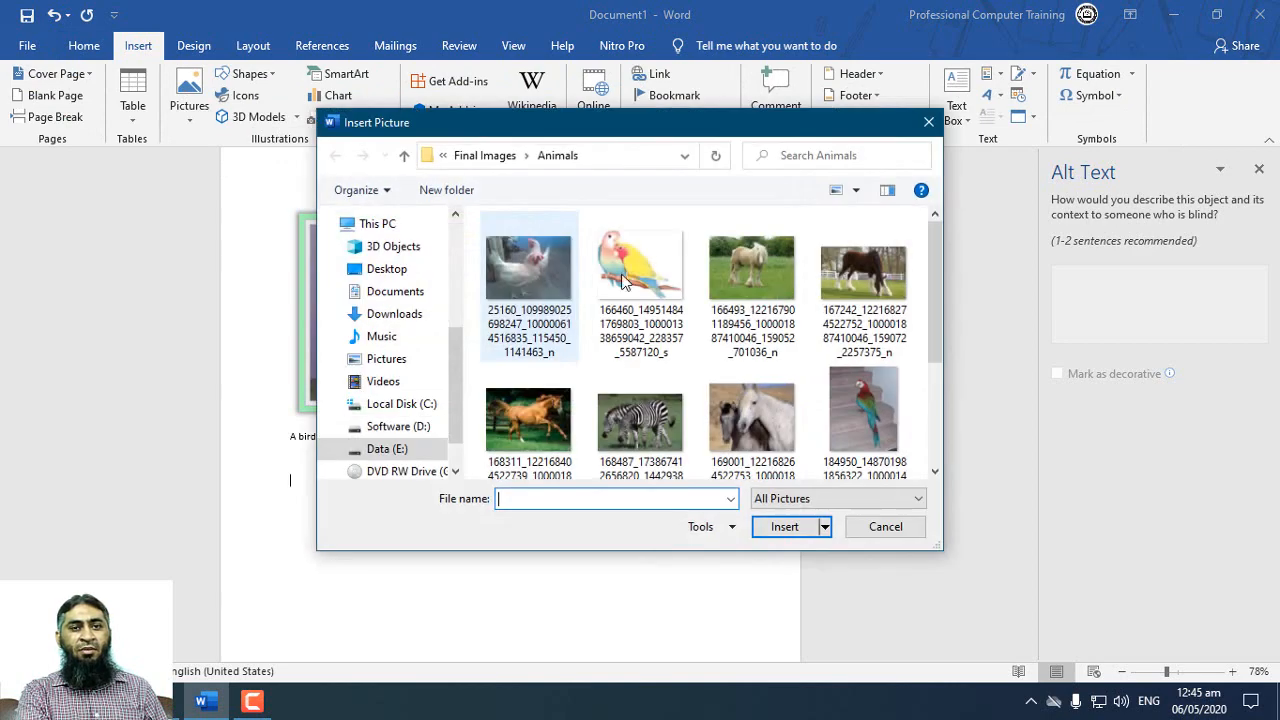
pyautogui.scroll(-2, 814, 374)
pyautogui.doubleClick(772, 383)
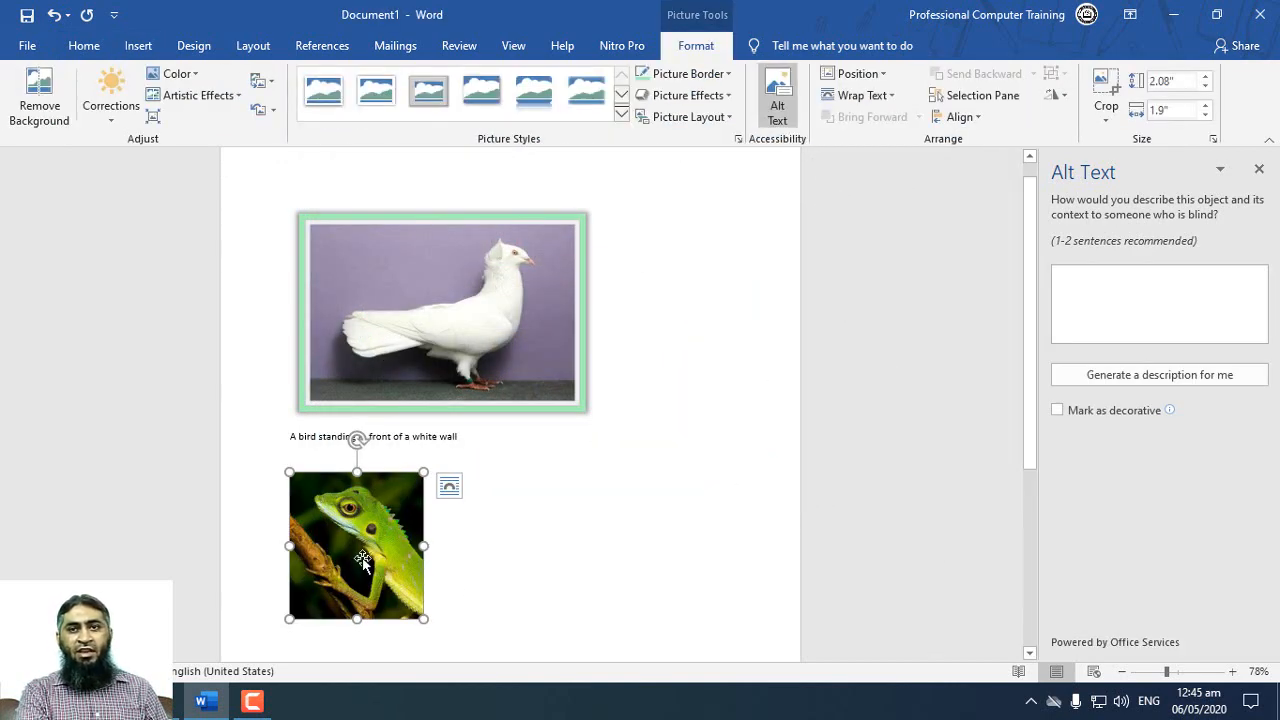
# Step: Generate the lizard picture's alt text, paste its sentence "A close up of a lizard" below the picture, and close alt text editing
pyautogui.click(1177, 378)
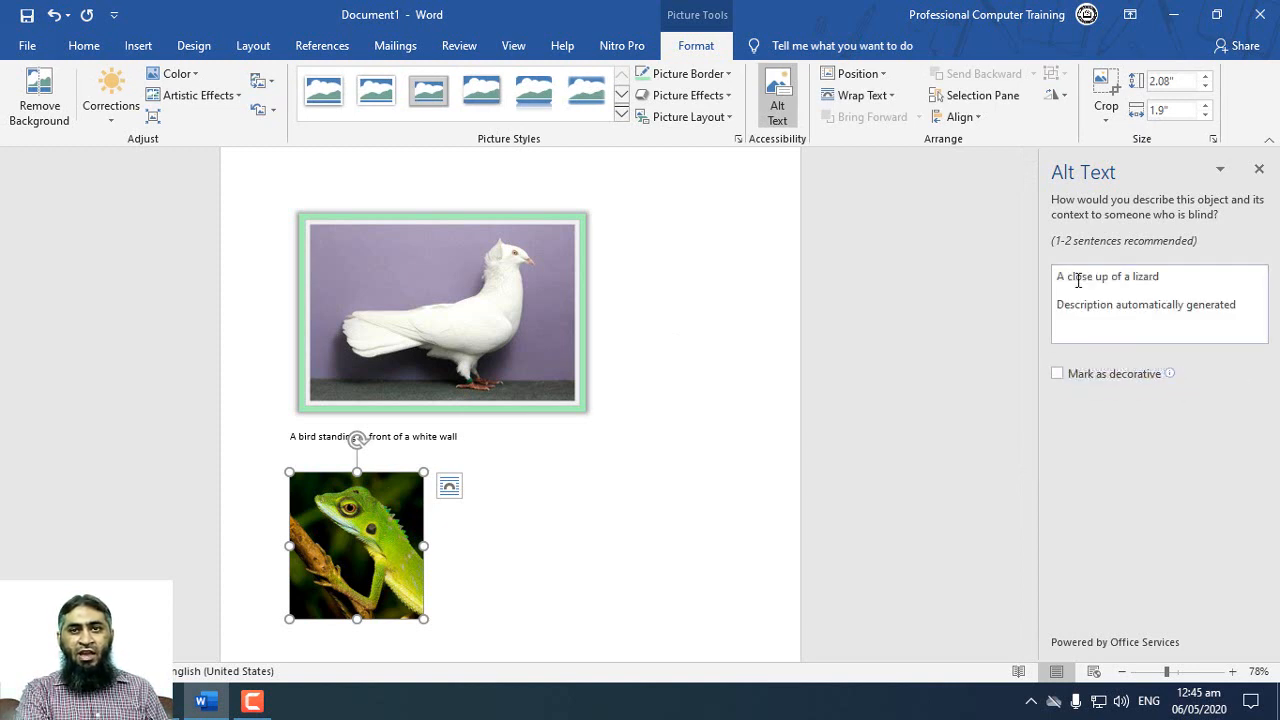
pyautogui.moveTo(1170, 282); pyautogui.dragTo(1057, 280)
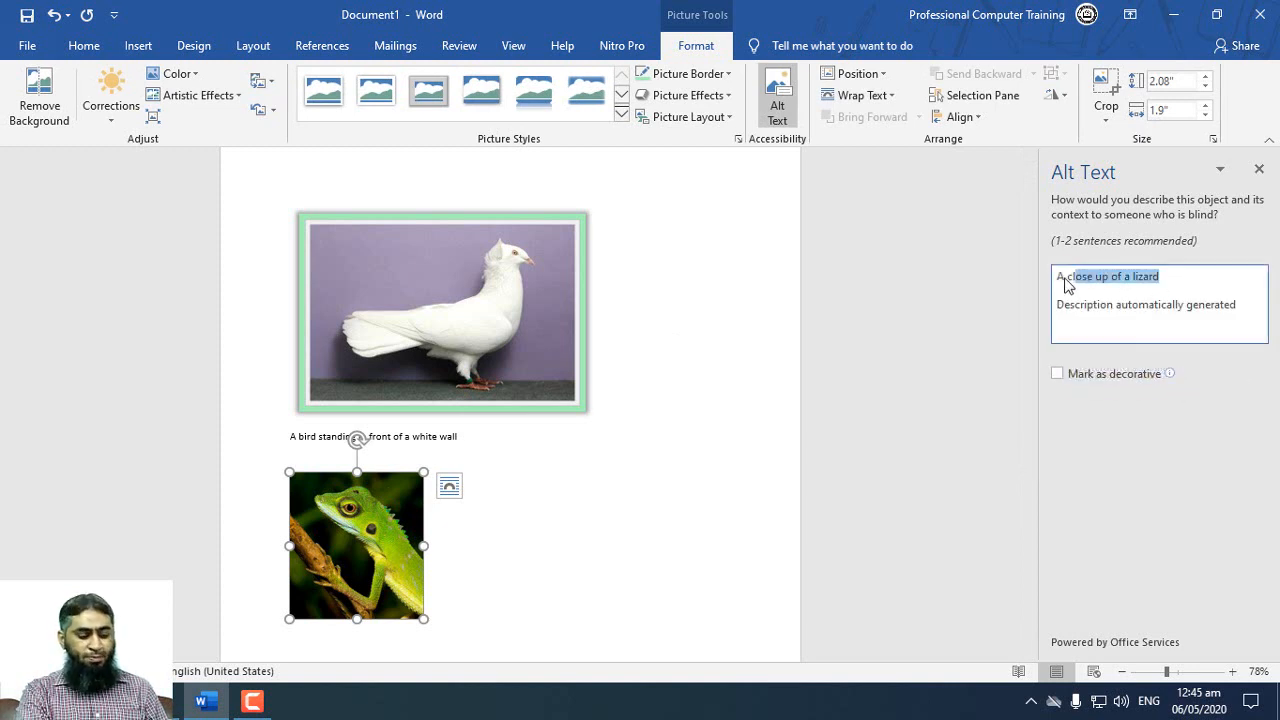
pyautogui.click(484, 566)
pyautogui.scroll(-1, 478, 565)
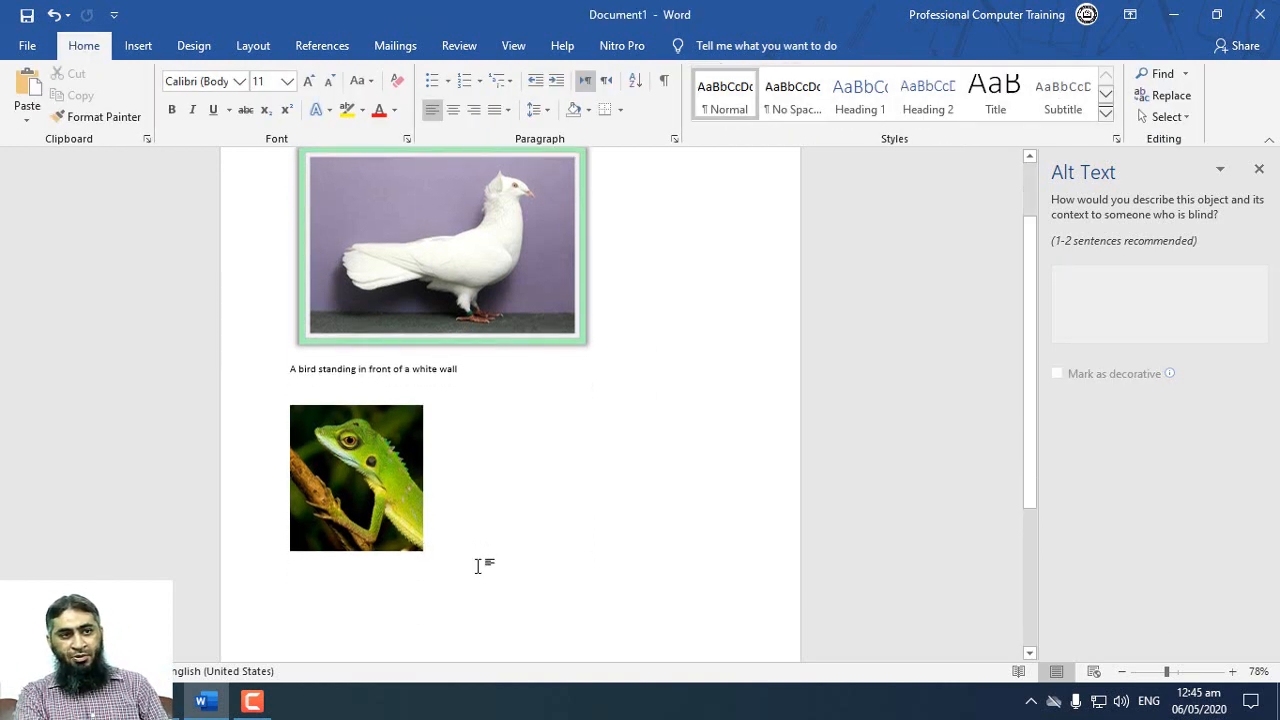
pyautogui.write('A close up of a lizard')
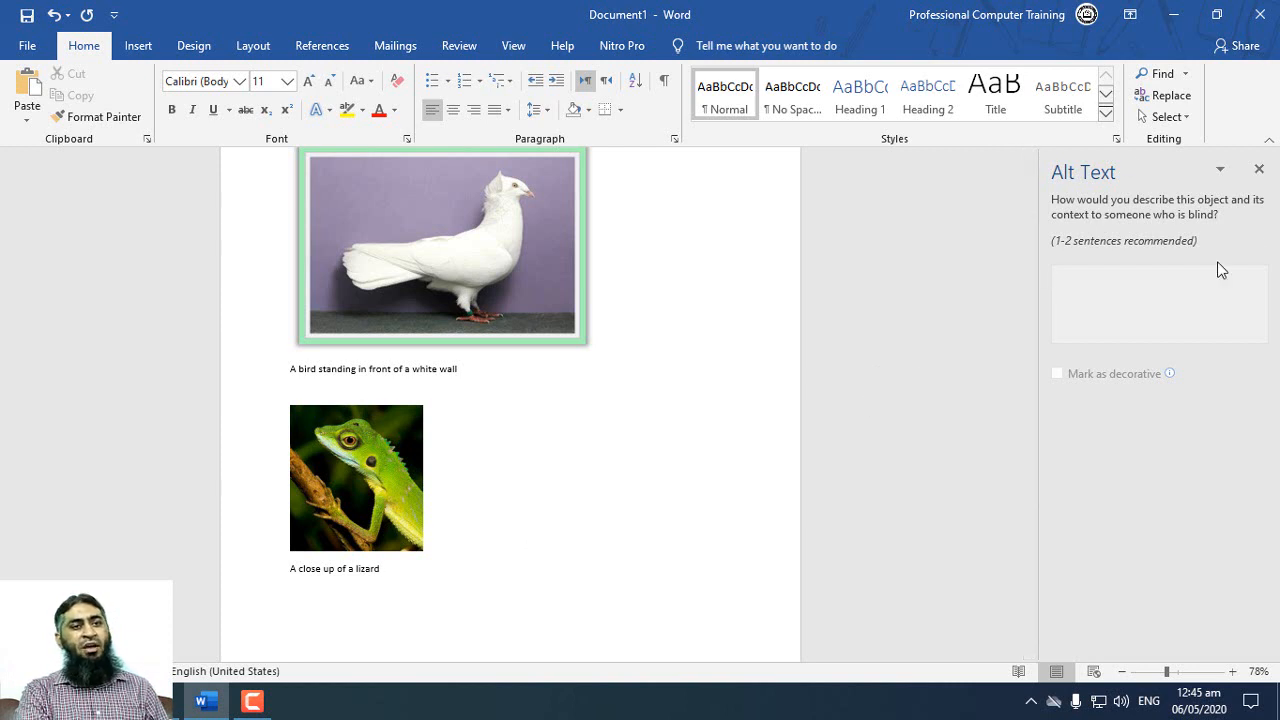
pyautogui.click(1259, 172)
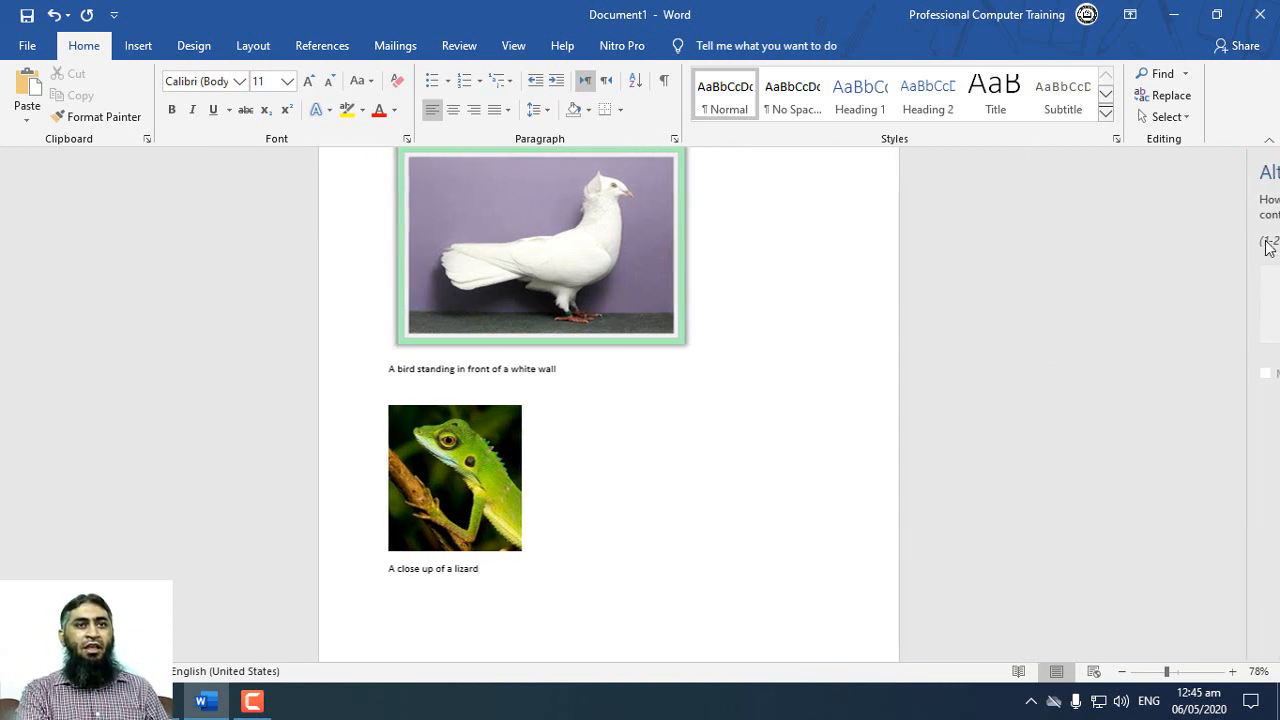
pyautogui.click(637, 235)
pyautogui.scroll(1, 651, 239)
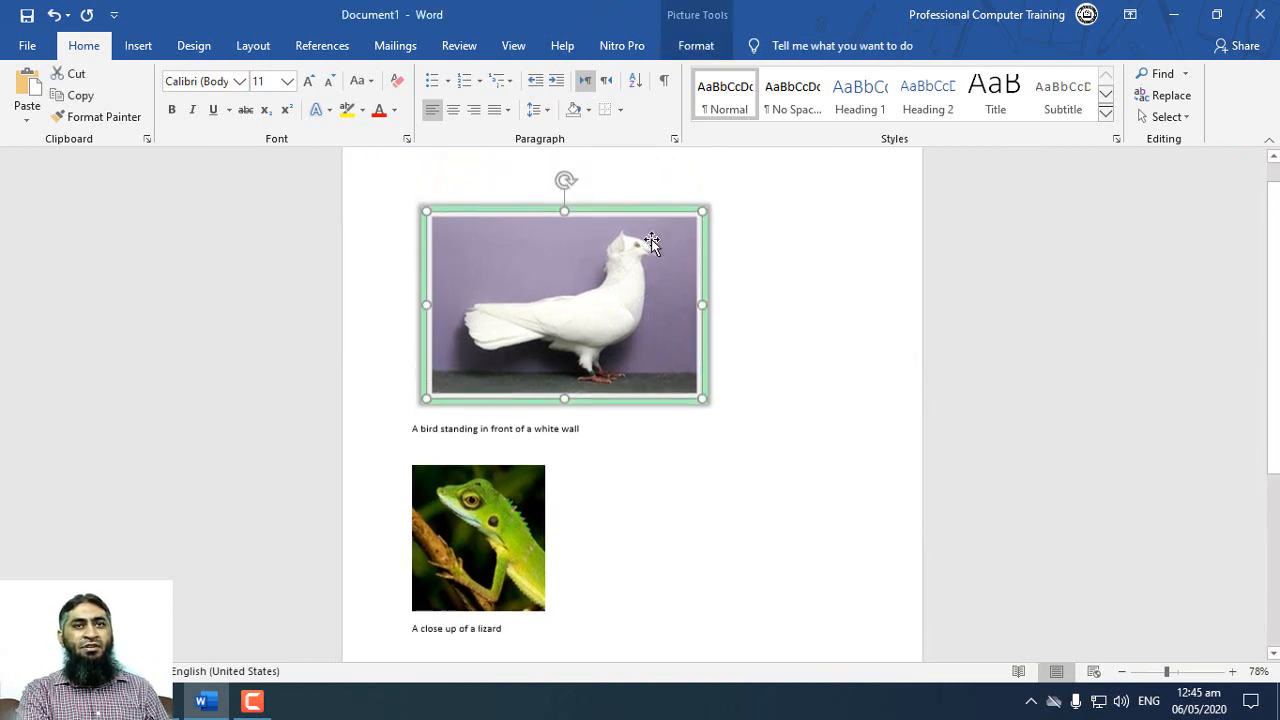
pyautogui.click(705, 47)
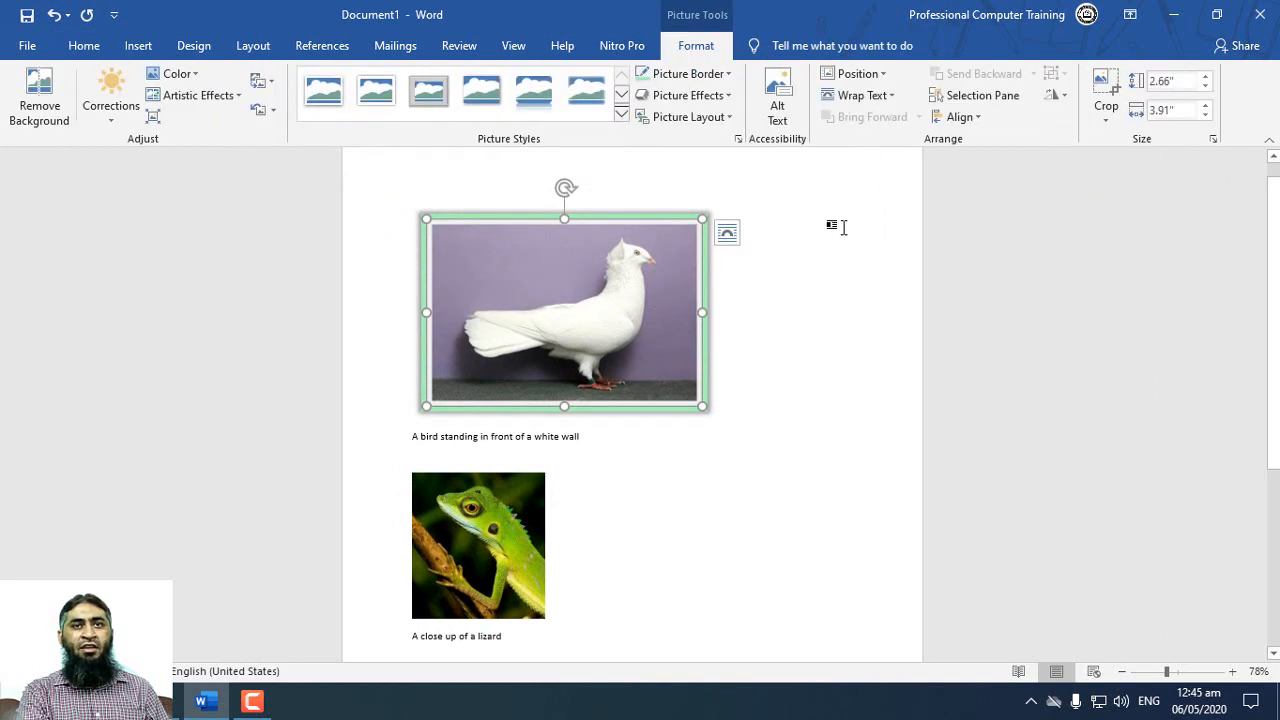
pyautogui.click(883, 78)
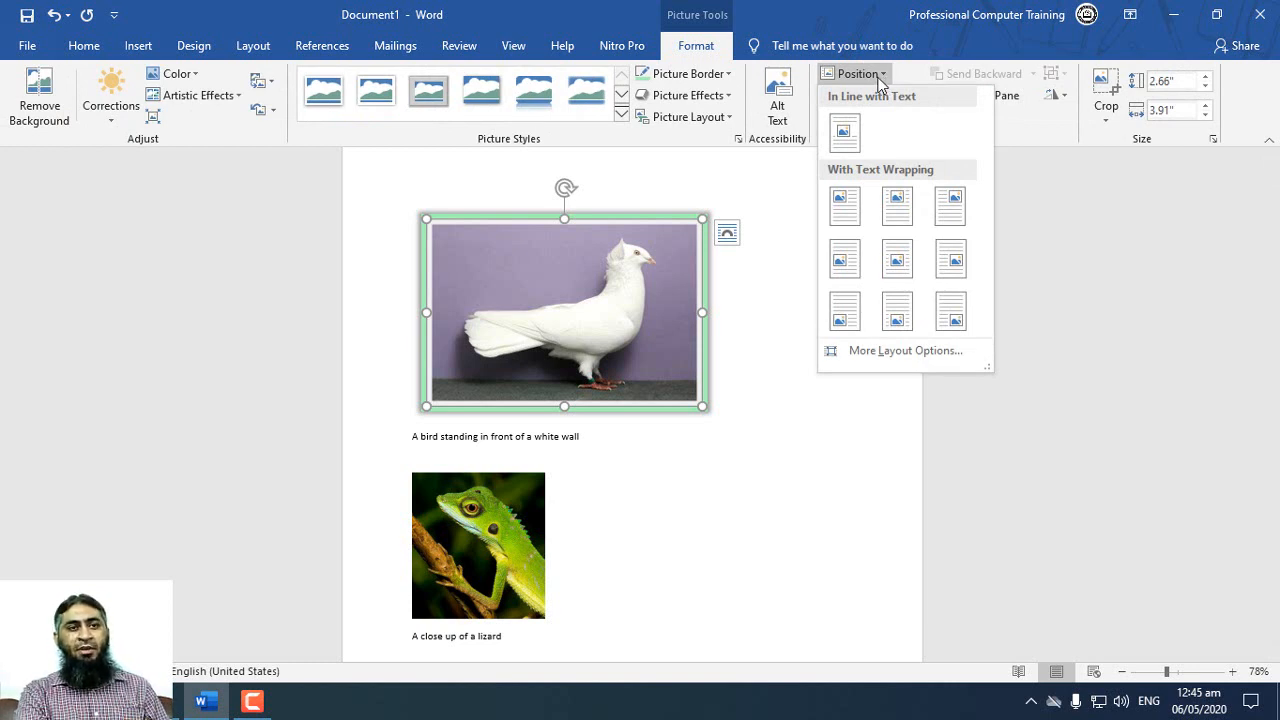
pyautogui.click(640, 525)
pyautogui.click(531, 518)
# Step: Delete the framed pigeon picture and the sentence below it
pyautogui.click(585, 350)
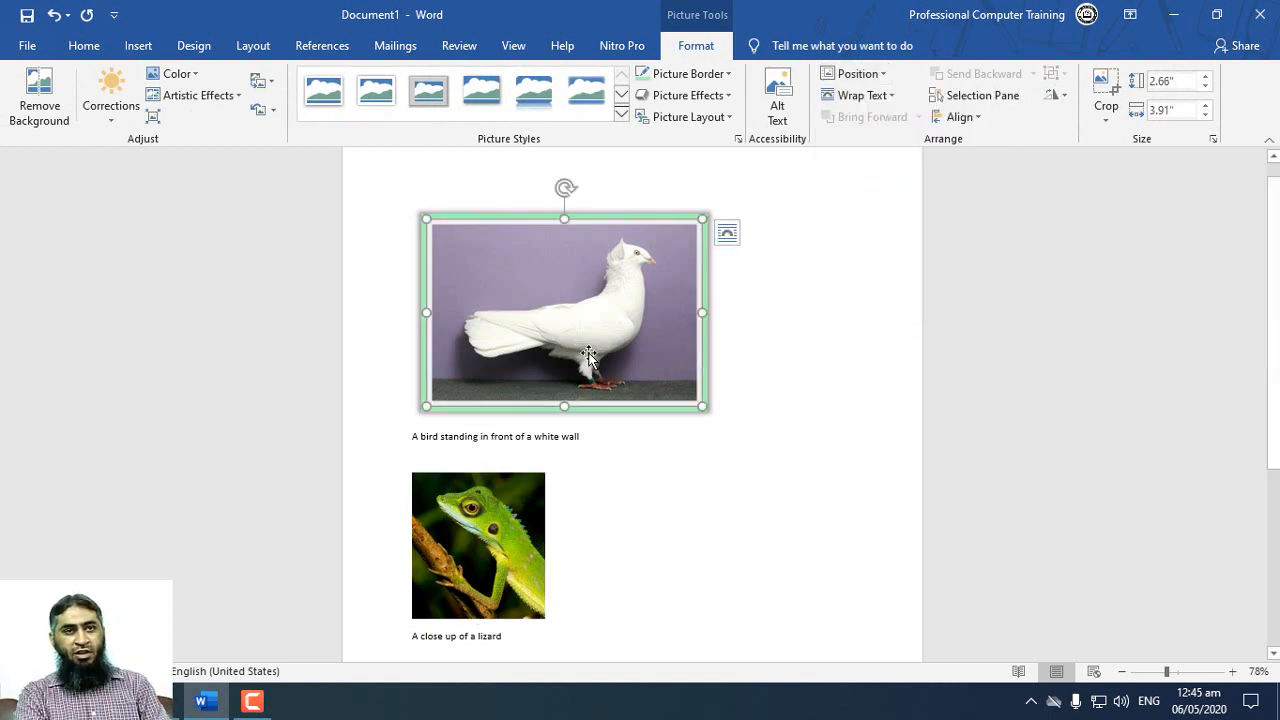
pyautogui.press('Delete')
pyautogui.moveTo(596, 237); pyautogui.dragTo(391, 237)
pyautogui.press('Delete')
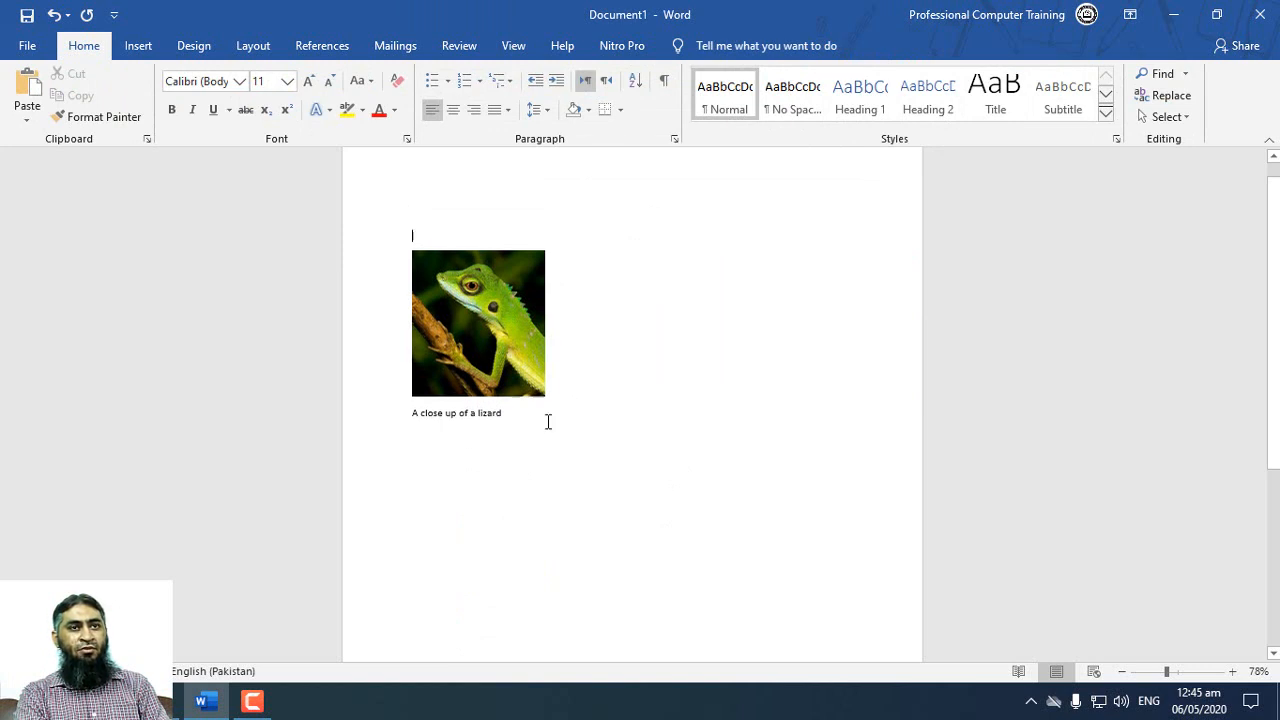
# Step: Position the lizard picture in the middle center of the page with text wrapping, and move it up to just below the caption
pyautogui.click(505, 329)
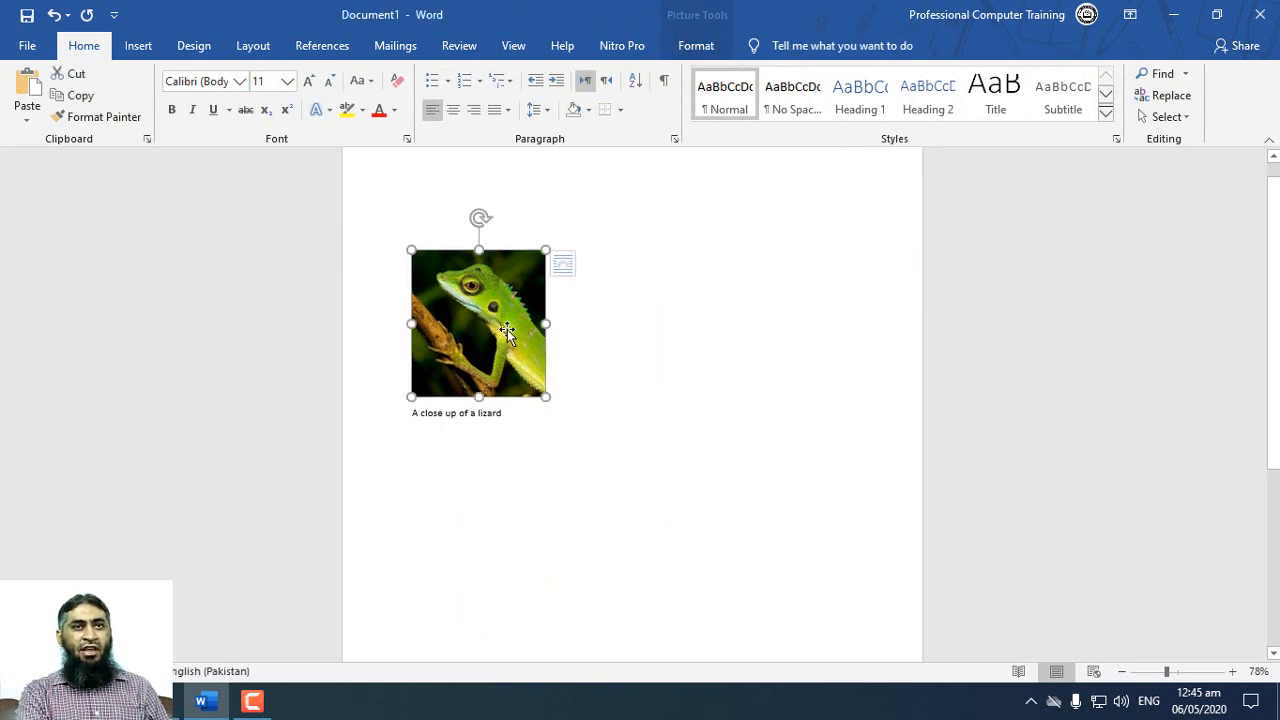
pyautogui.click(678, 48)
pyautogui.click(880, 73)
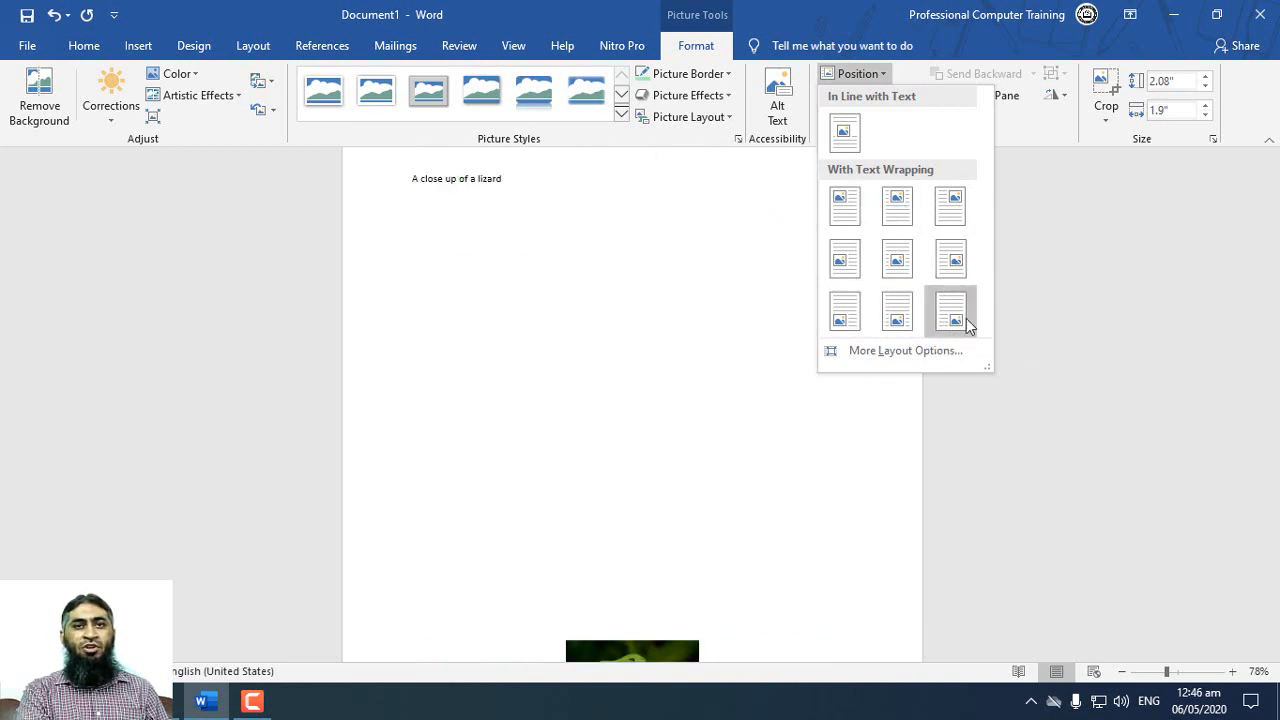
pyautogui.click(898, 258)
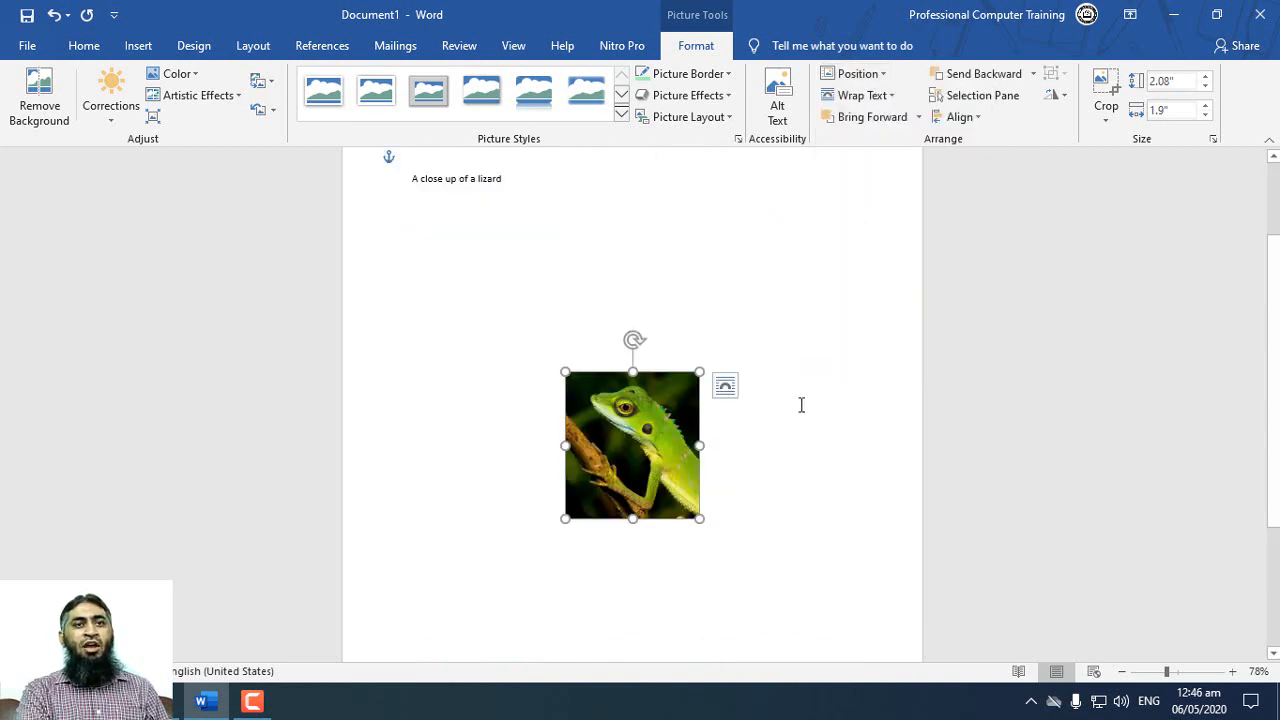
pyautogui.scroll(1, 682, 309)
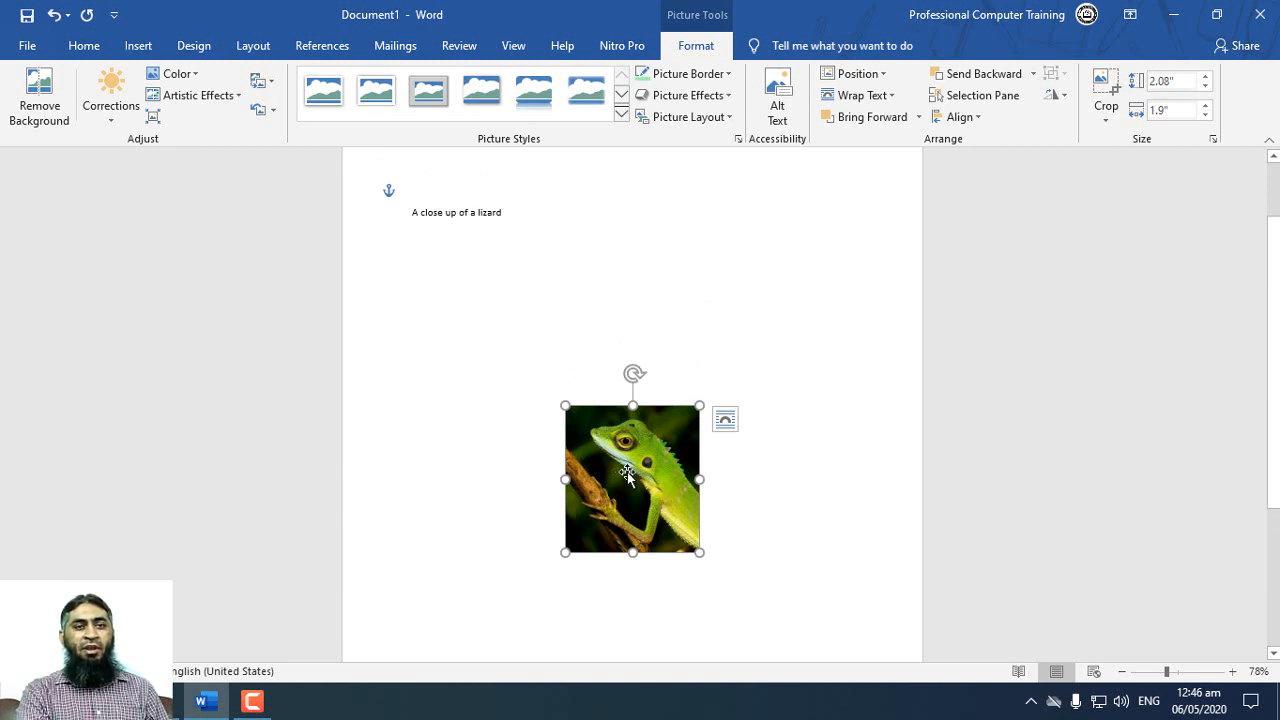
pyautogui.moveTo(627, 477); pyautogui.dragTo(625, 403)
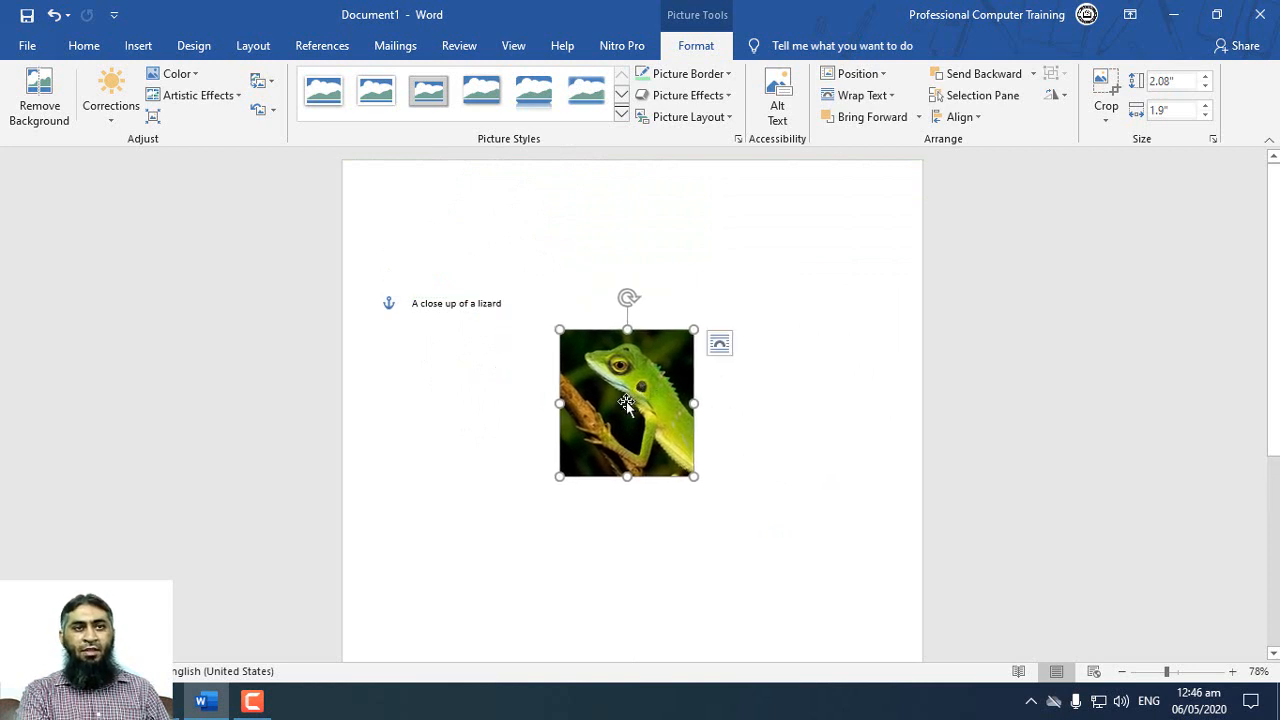
# Step: Erase the caption "A close up of a lizard" and the empty lines before it
pyautogui.moveTo(520, 303); pyautogui.dragTo(371, 294)
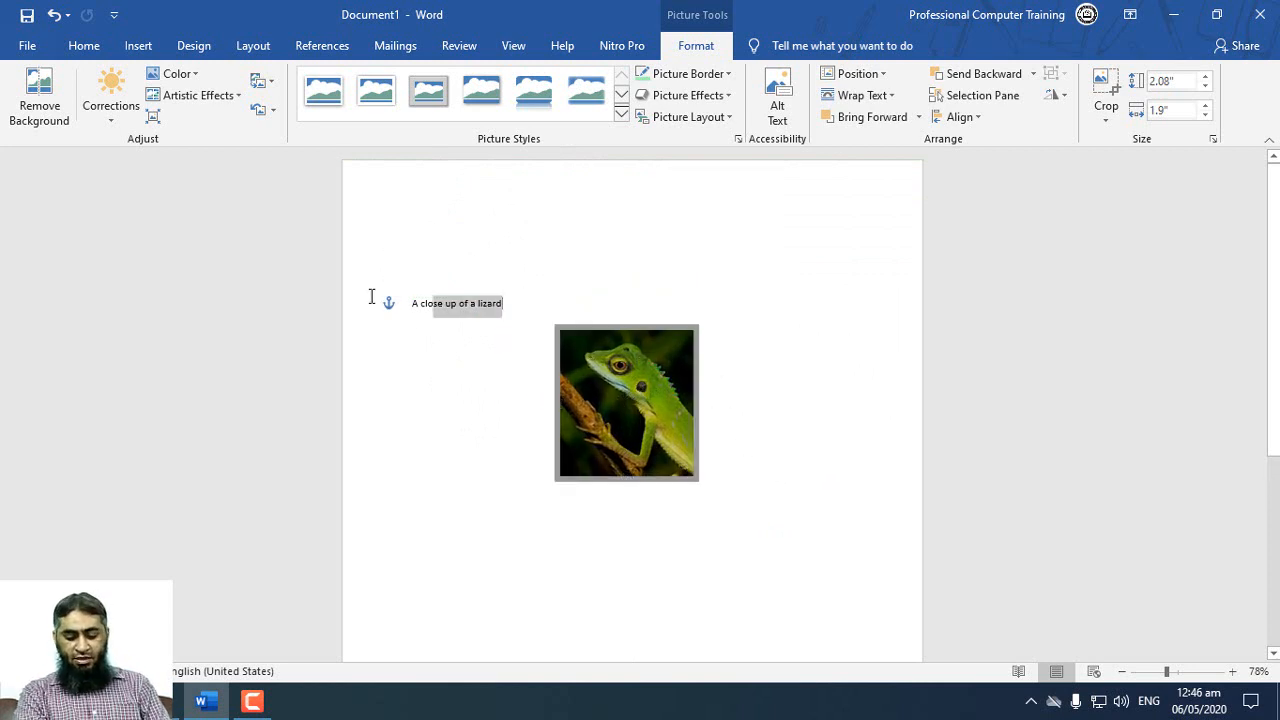
pyautogui.click(482, 304)
pyautogui.press('BackSpace')
pyautogui.press('BackSpace')
pyautogui.press('BackSpace')
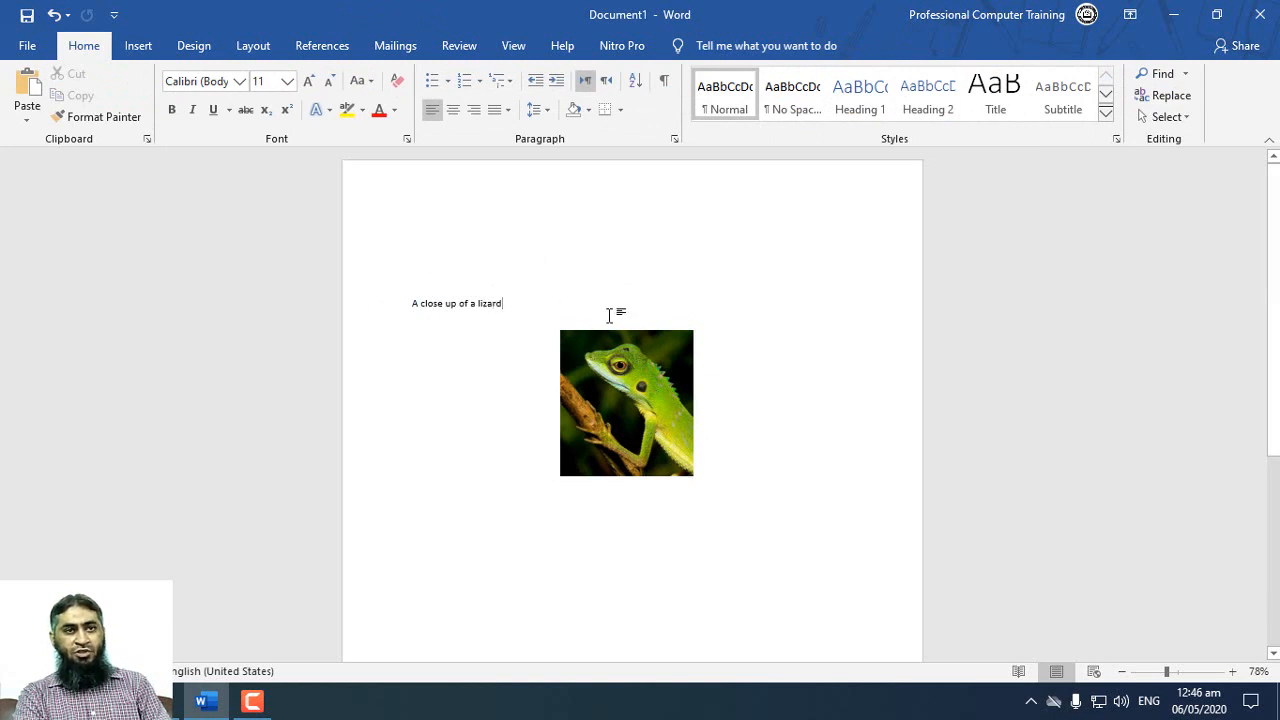
pyautogui.press('BackSpace')
pyautogui.press('BackSpace')
pyautogui.press('BackSpace')
pyautogui.press('BackSpace')
pyautogui.press('BackSpace')
pyautogui.press('BackSpace')
pyautogui.press('BackSpace')
pyautogui.press('BackSpace')
pyautogui.press('BackSpace')
pyautogui.press('BackSpace')
pyautogui.press('BackSpace')
pyautogui.press('BackSpace')
pyautogui.press('BackSpace')
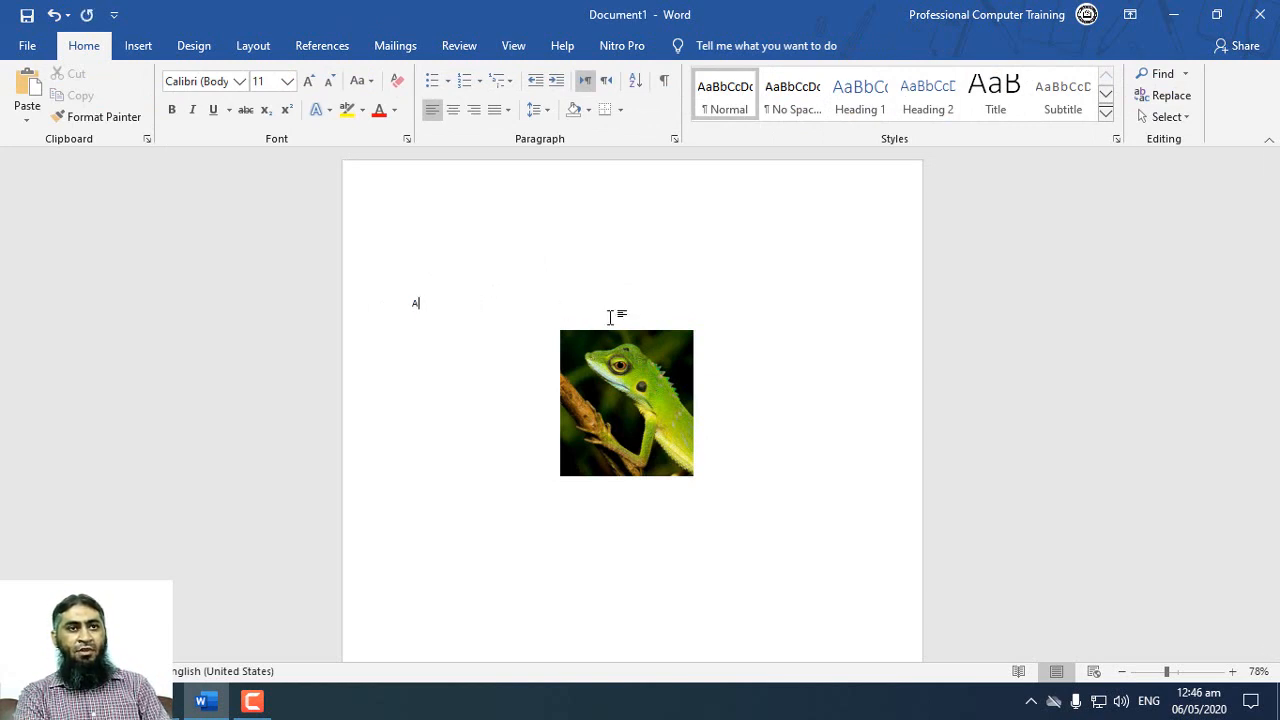
# Step: Generate sample paragraphs around the lizard picture with the formula =rand()
pyautogui.write('=r')
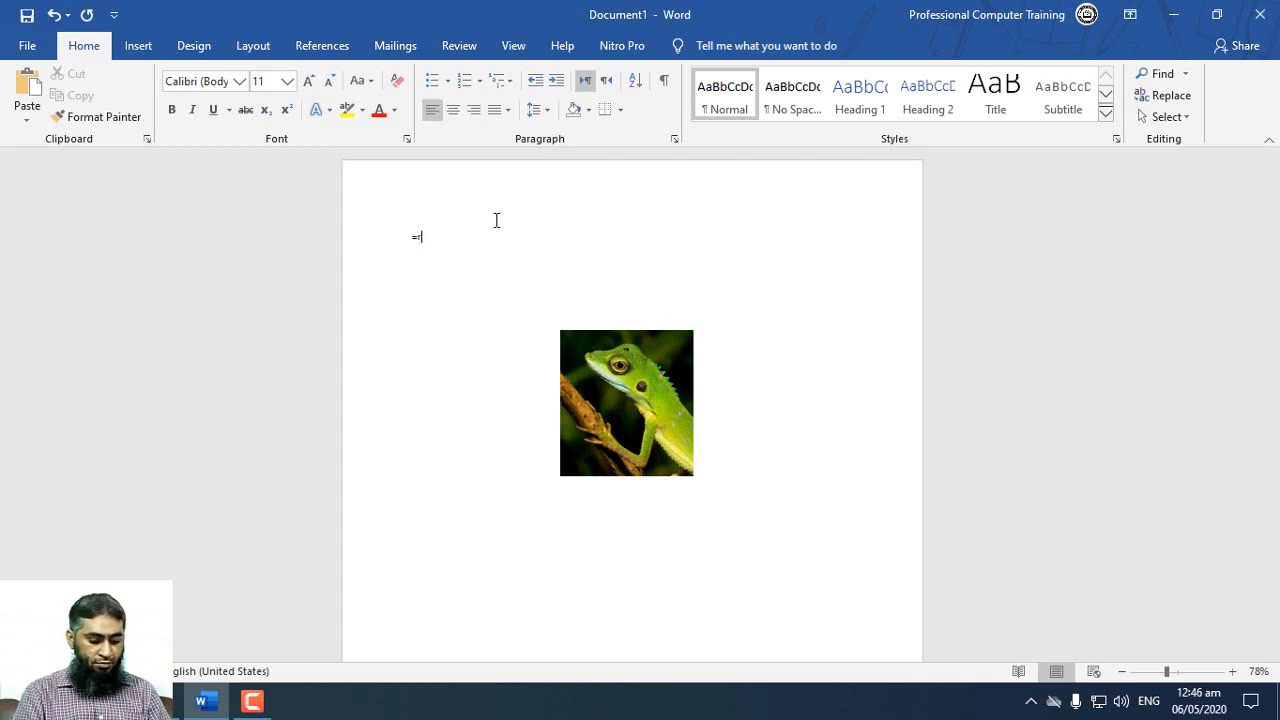
pyautogui.write('wnd()')
pyautogui.press('Return')
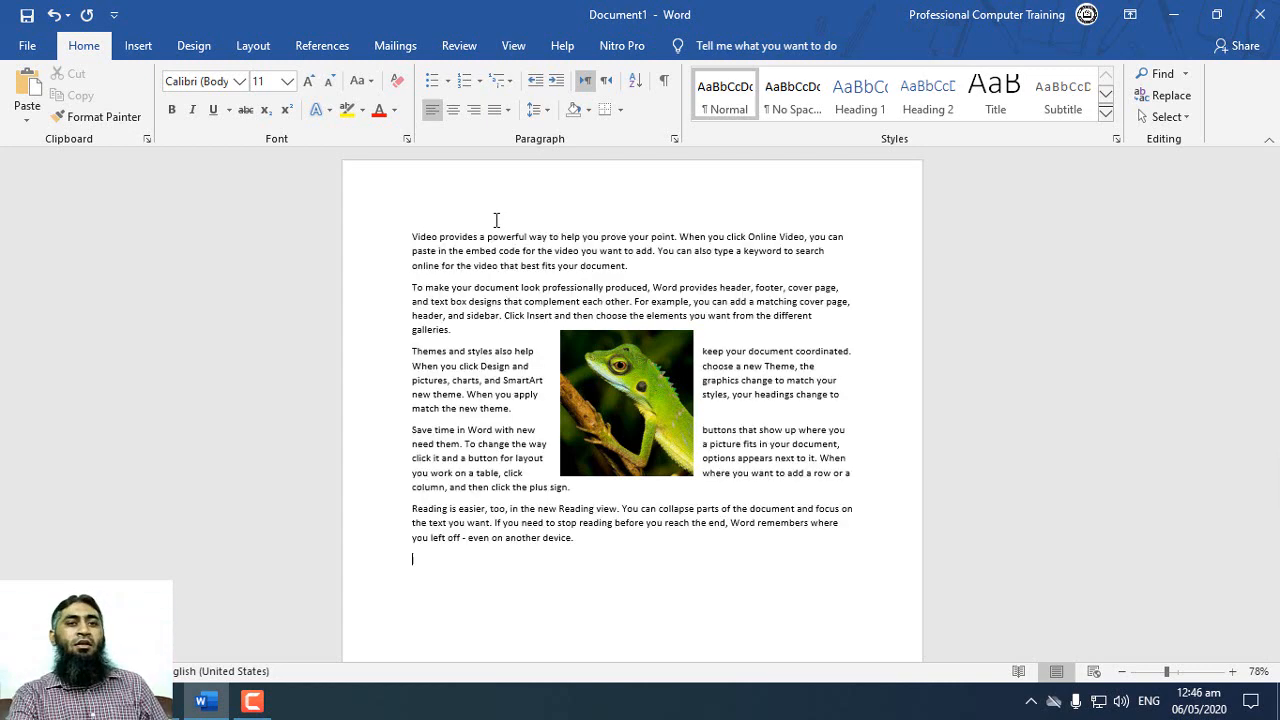
# Step: Move the lizard picture slightly up within the text and apply Square text wrapping to it
pyautogui.moveTo(657, 392); pyautogui.dragTo(657, 382)
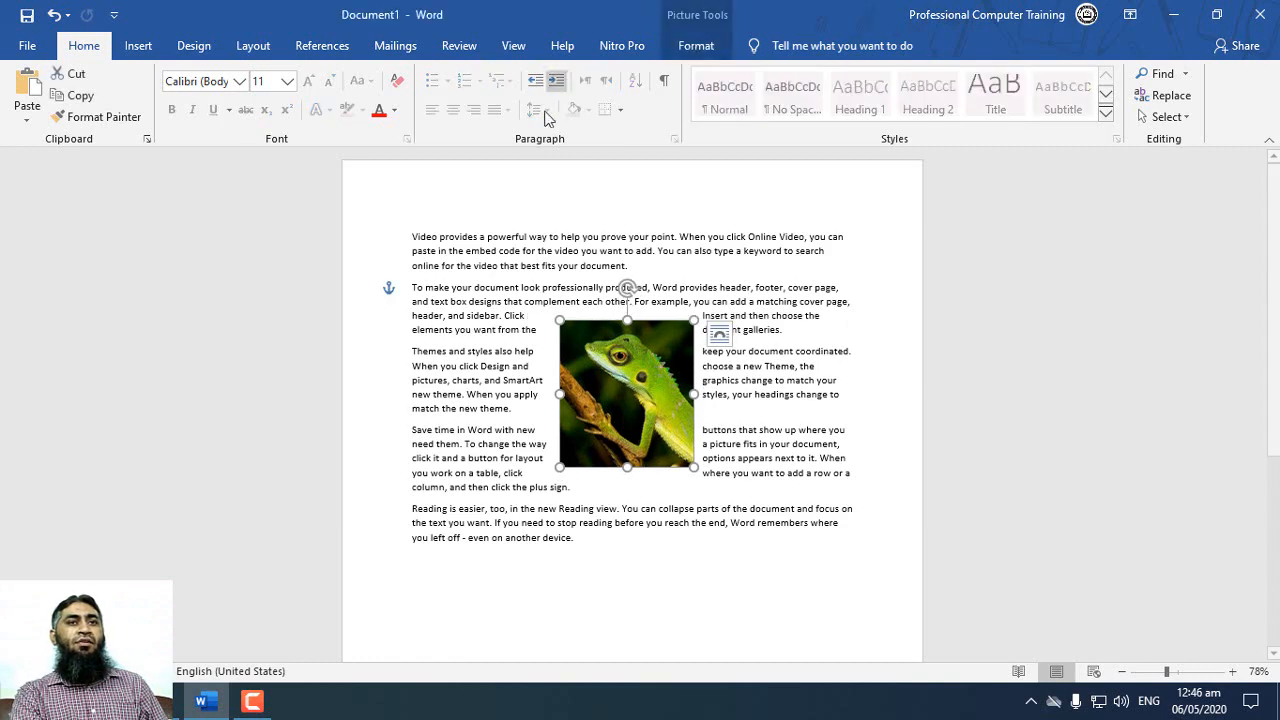
pyautogui.click(698, 46)
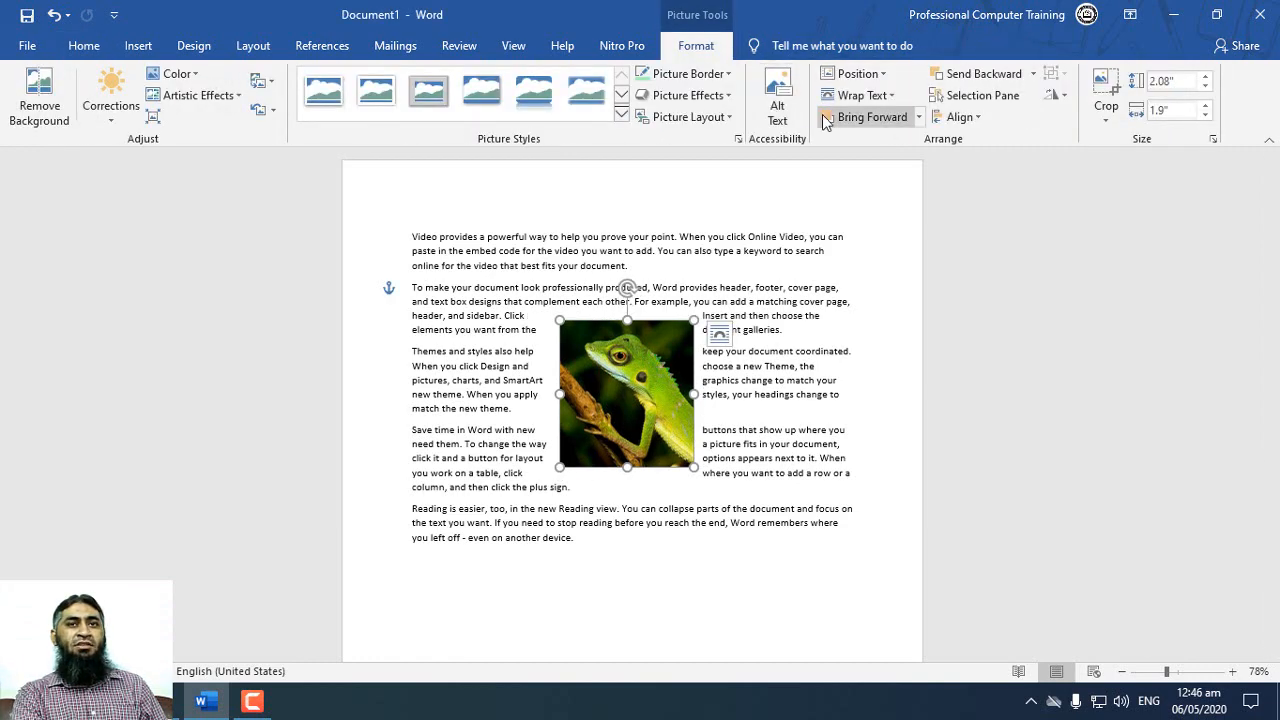
pyautogui.click(886, 97)
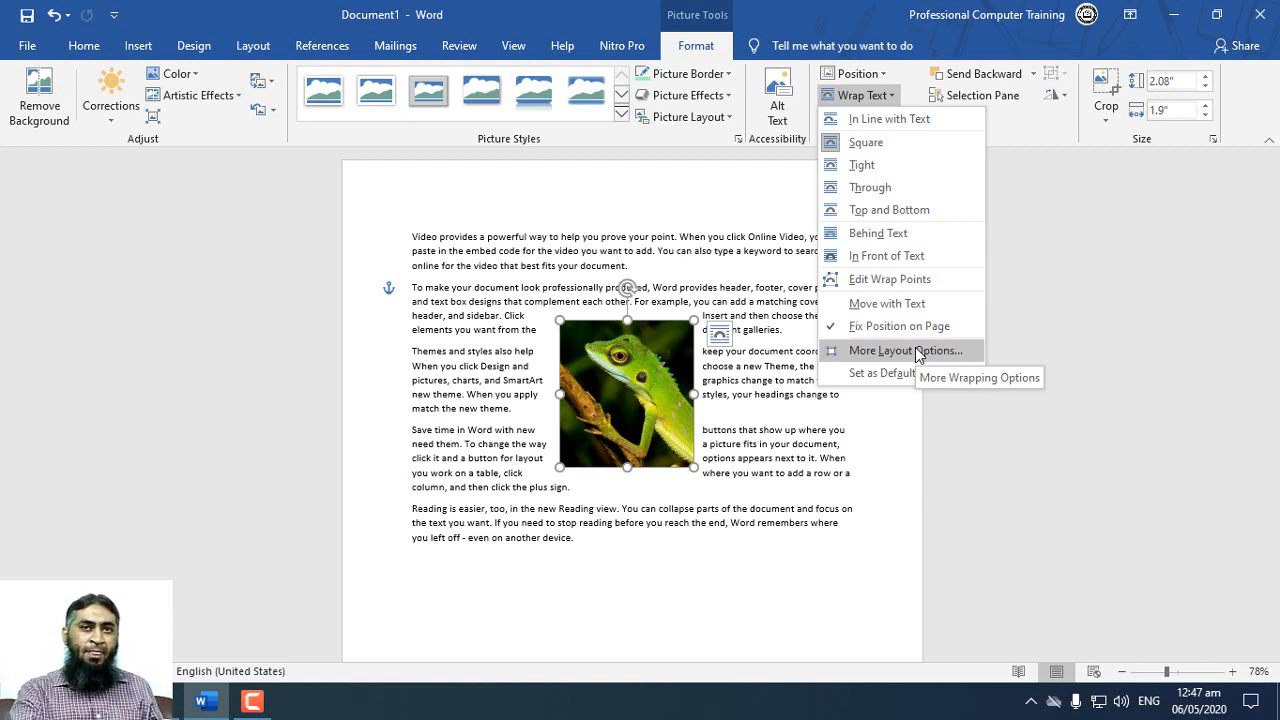
pyautogui.click(855, 141)
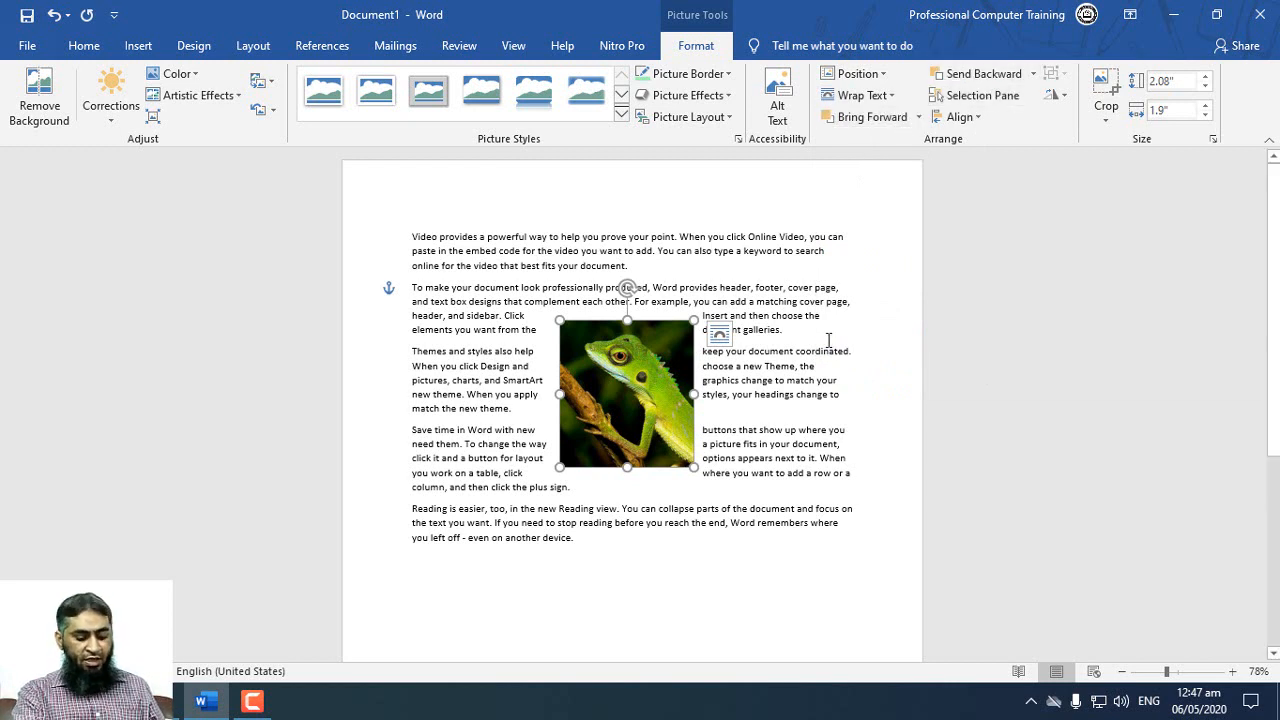
# Step: Delete the whole document content, including the sample paragraphs and the lizard picture
pyautogui.hotkey('ctrl', 'a')
pyautogui.press('Delete')
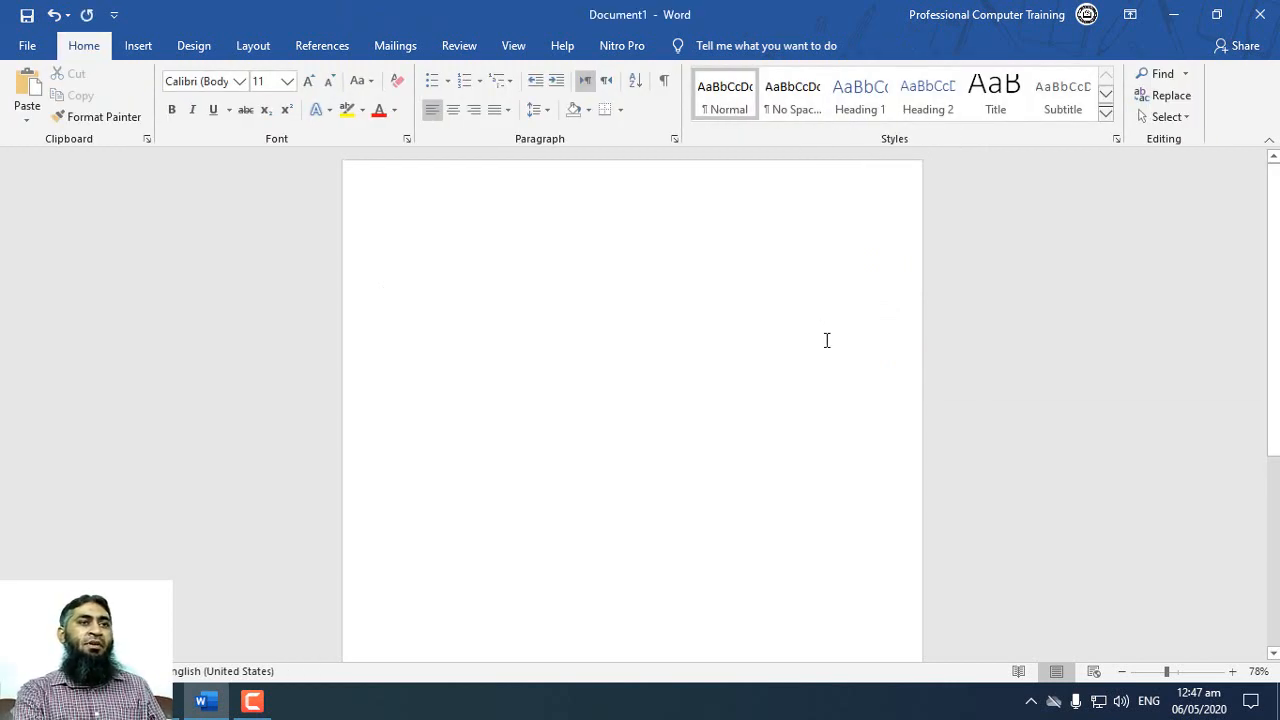
# Step: Insert the picture of two parrots on a branch from the Animals folder and set its text wrapping to Square
pyautogui.click(140, 46)
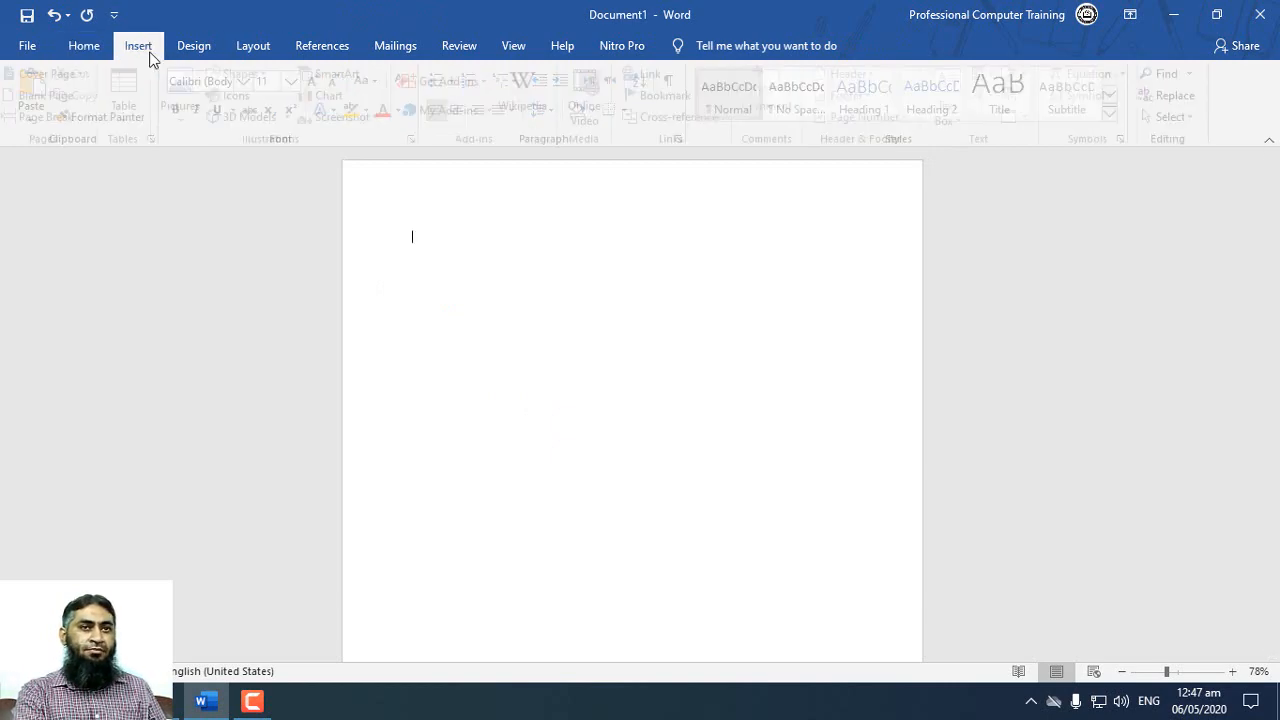
pyautogui.click(189, 95)
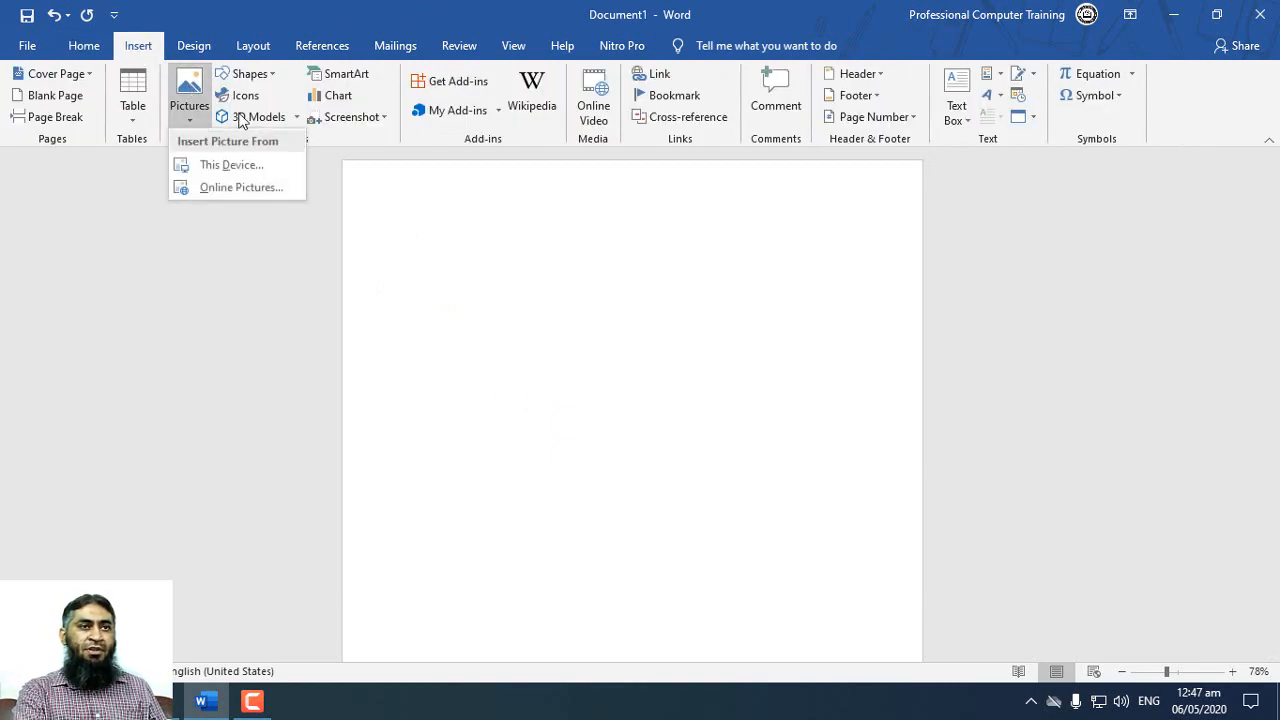
pyautogui.click(220, 164)
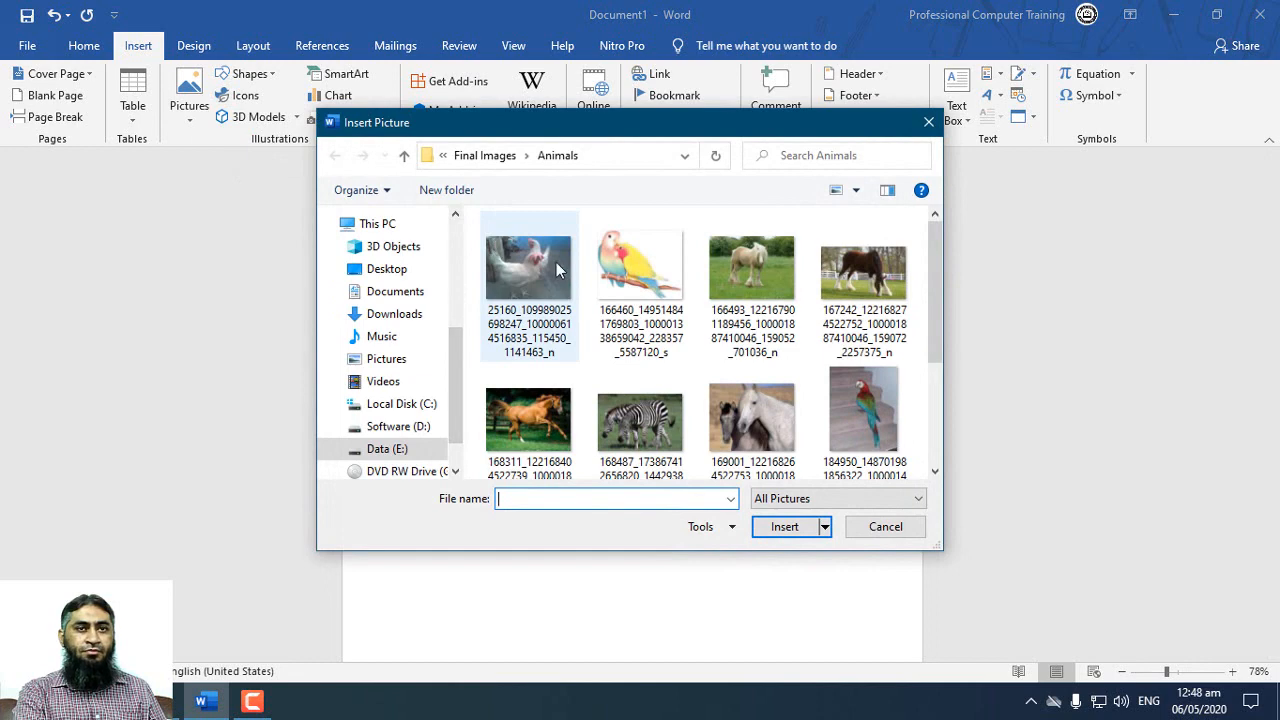
pyautogui.doubleClick(615, 265)
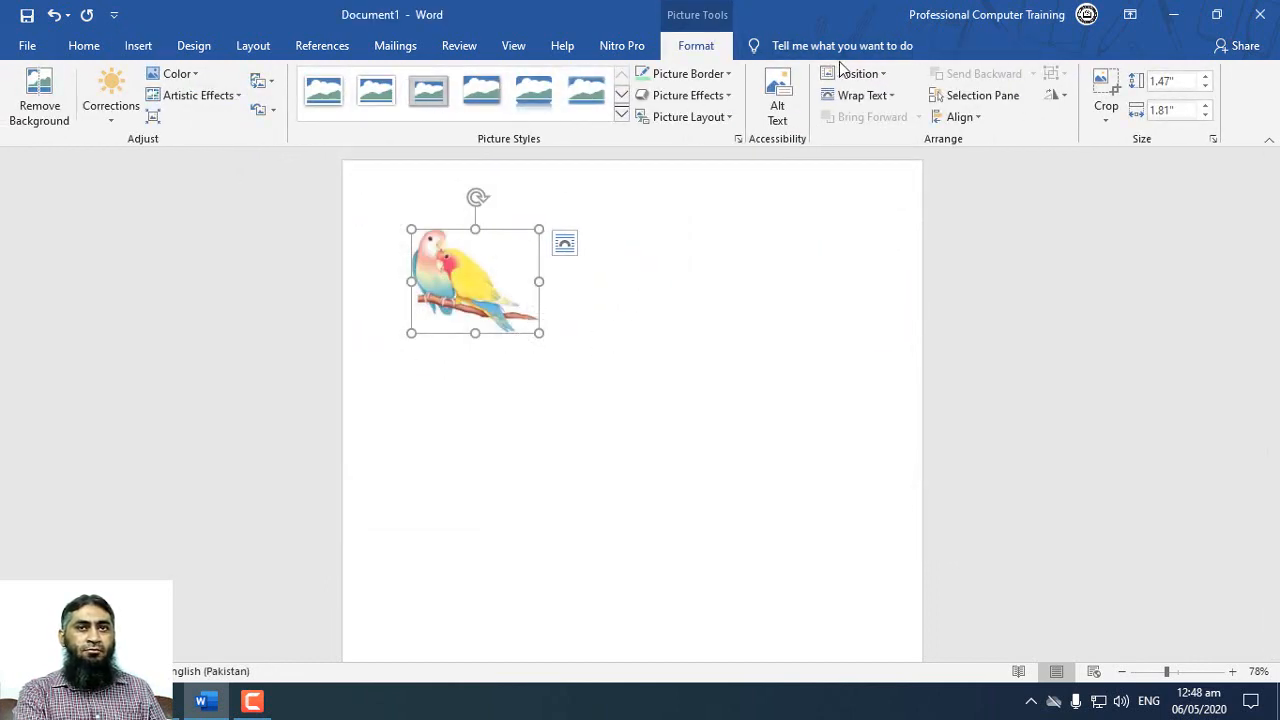
pyautogui.click(890, 97)
pyautogui.click(895, 148)
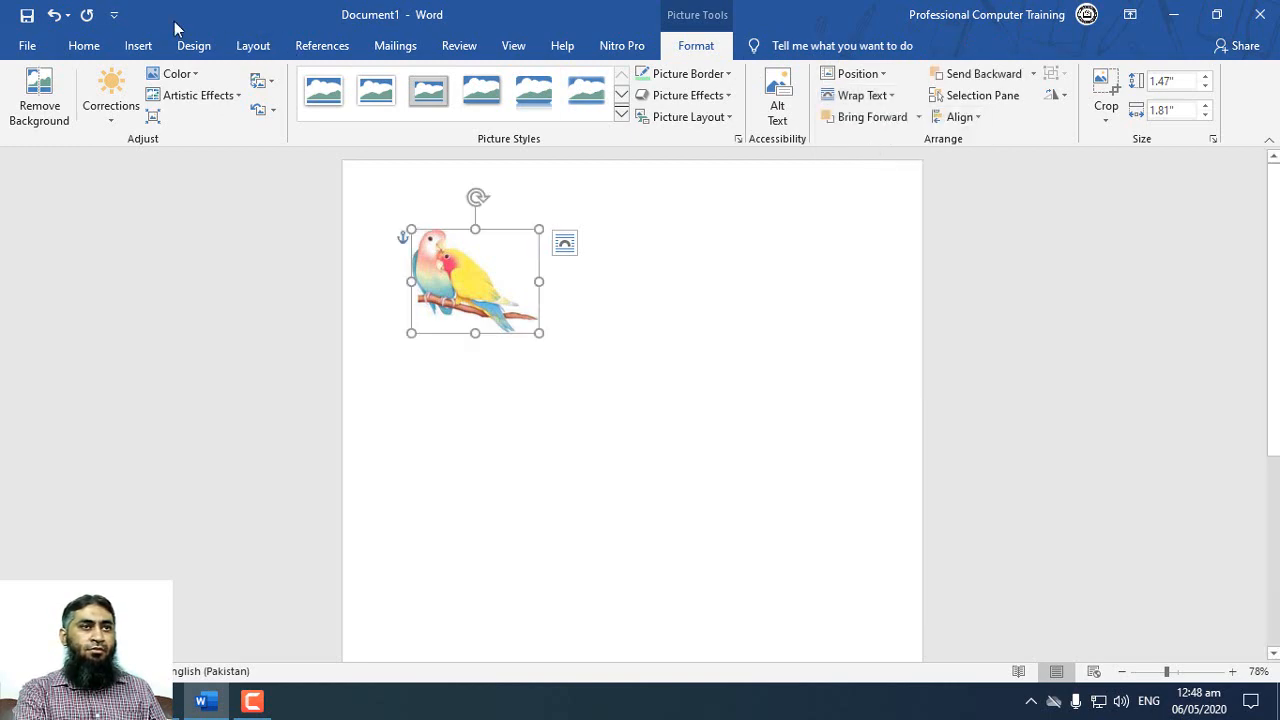
# Step: Insert the zebra picture from the Animals folder and set its text wrapping to Tight
pyautogui.click(138, 45)
pyautogui.click(195, 95)
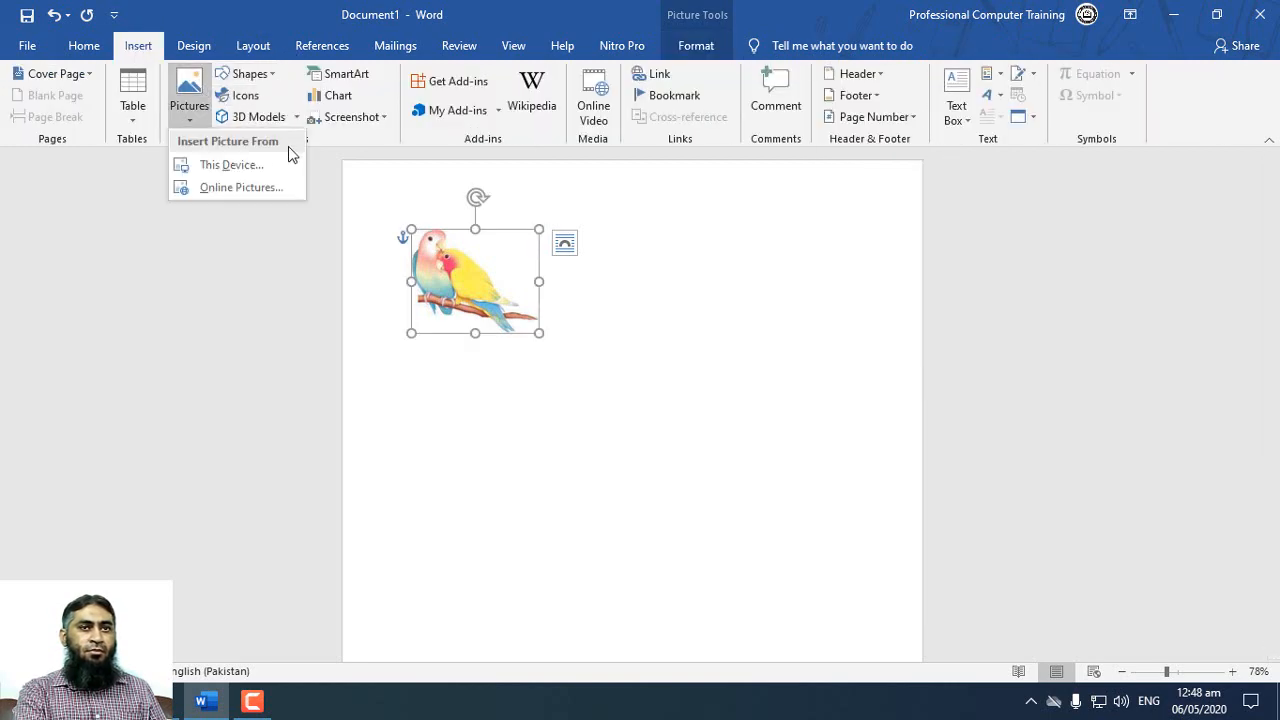
pyautogui.click(262, 165)
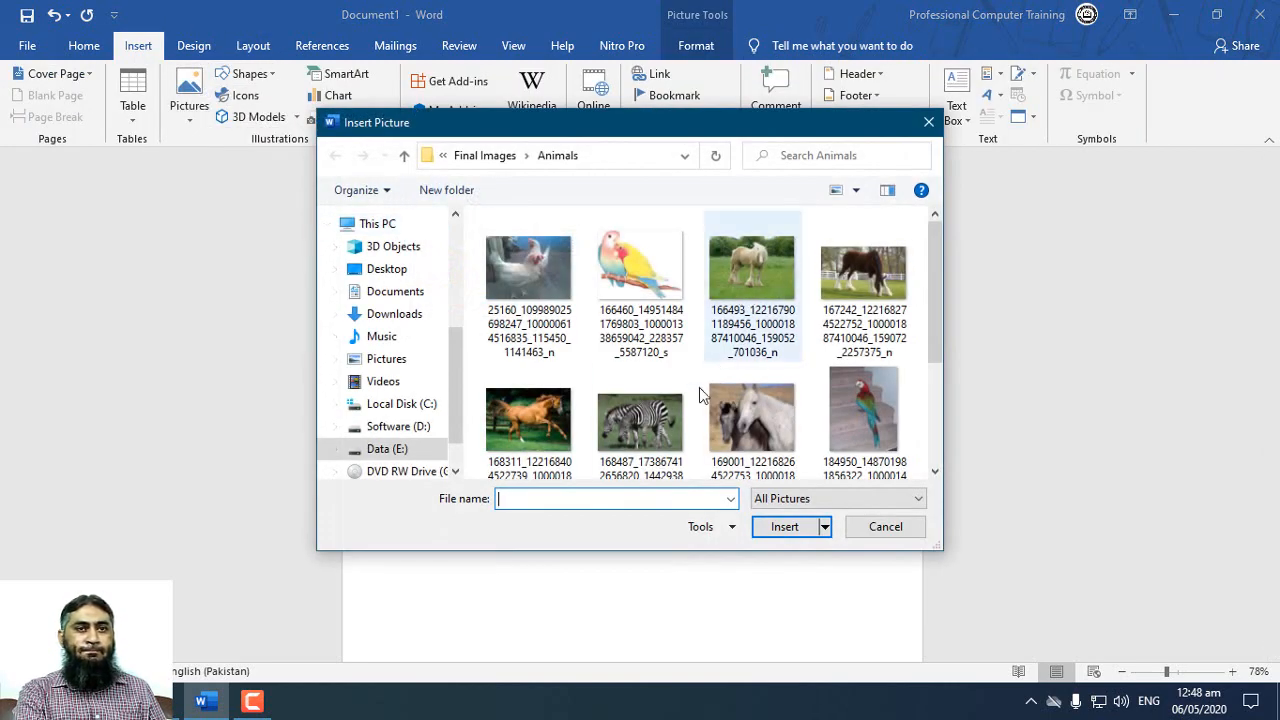
pyautogui.doubleClick(612, 435)
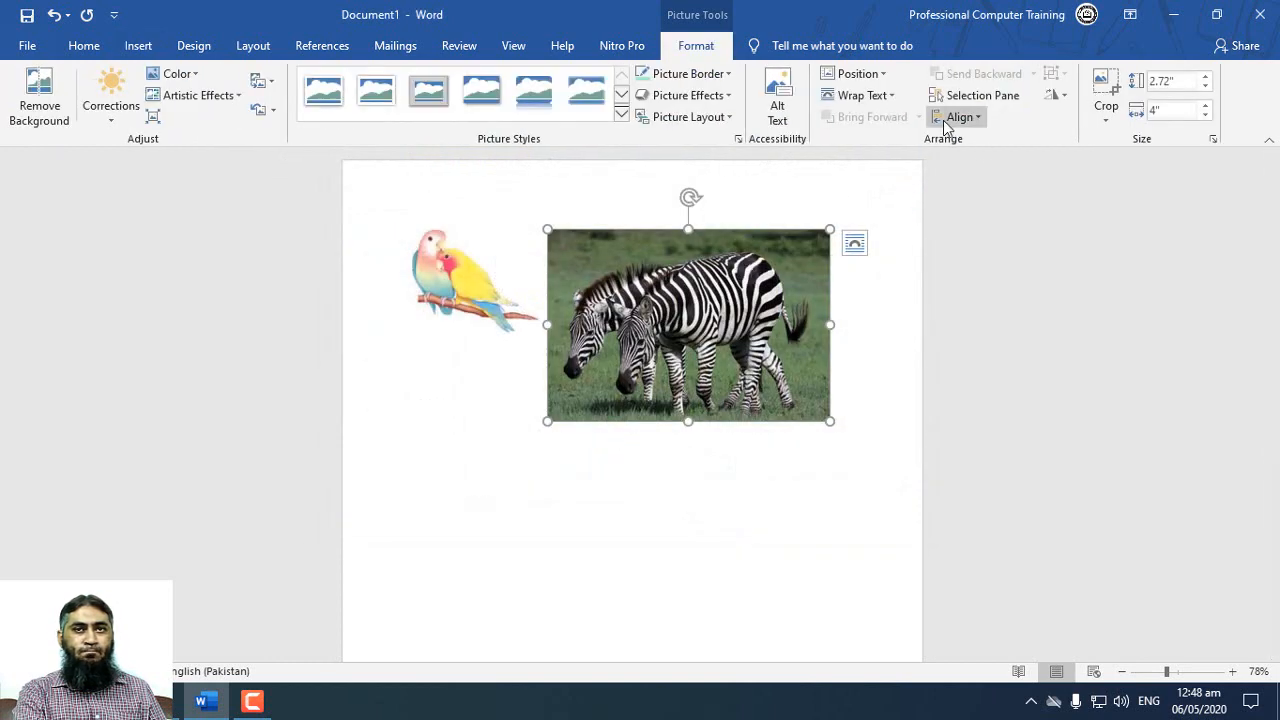
pyautogui.click(888, 98)
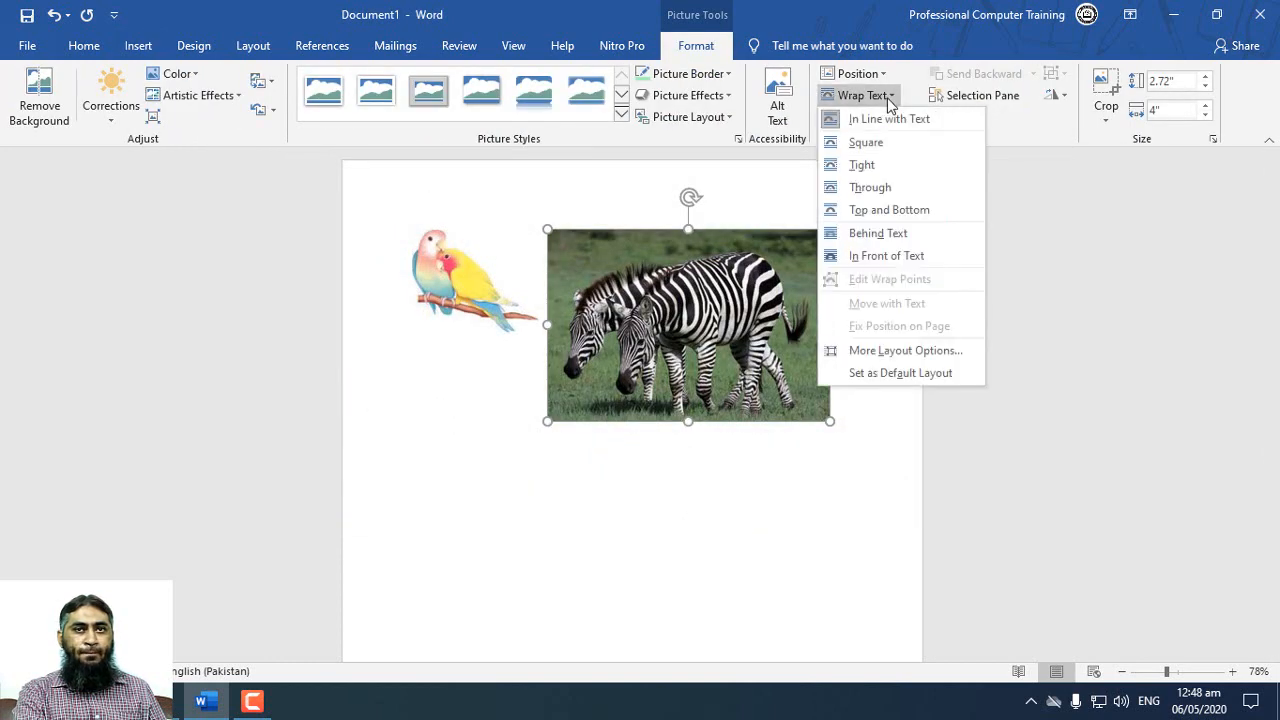
pyautogui.click(886, 166)
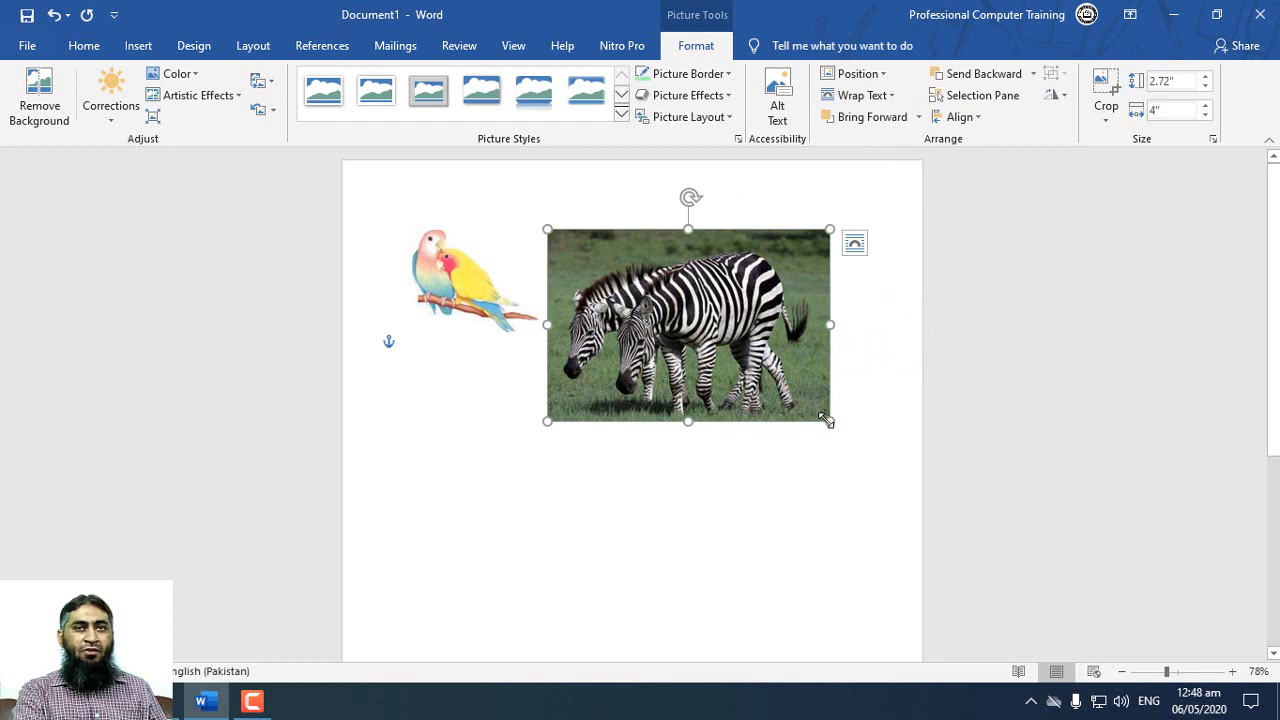
# Step: Shrink the zebra picture to about 1.51" high by 2.21" wide and place it beside the parrots, separated by a gap
pyautogui.moveTo(721, 298); pyautogui.dragTo(729, 396)
pyautogui.moveTo(853, 424); pyautogui.dragTo(729, 333)
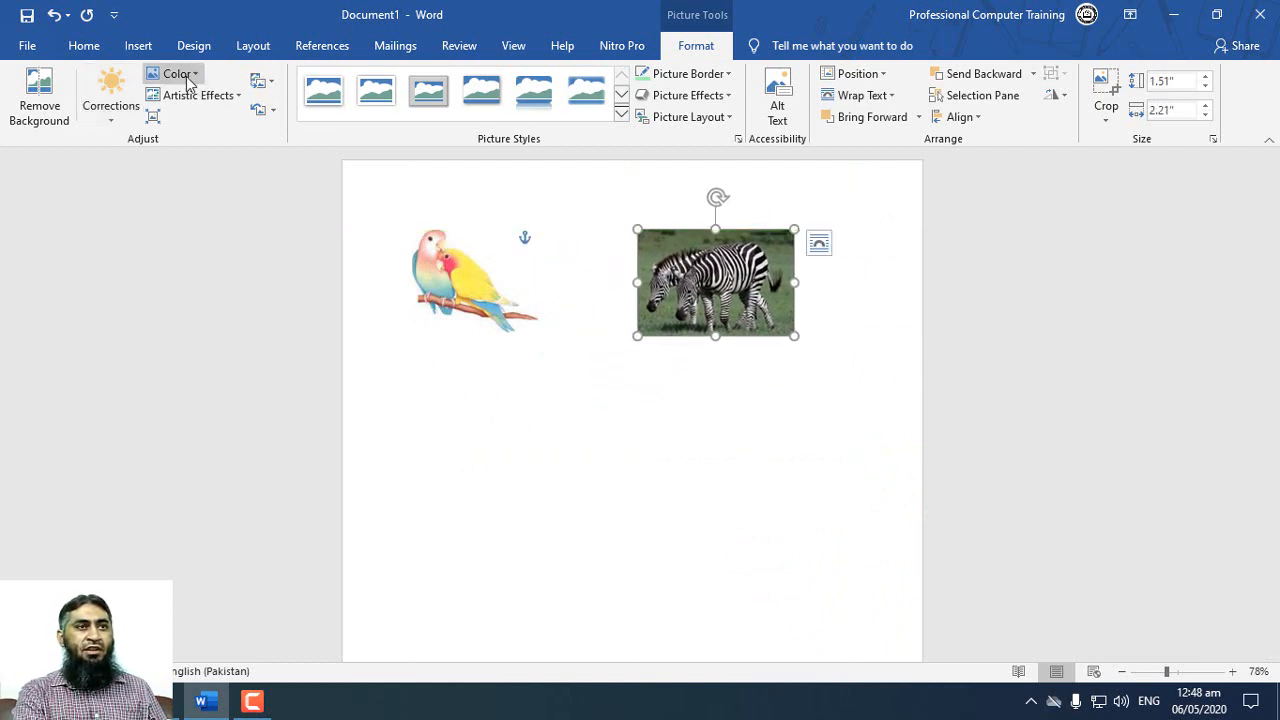
# Step: Insert the white pigeon picture from the Animals folder and open its text wrapping options
pyautogui.click(136, 52)
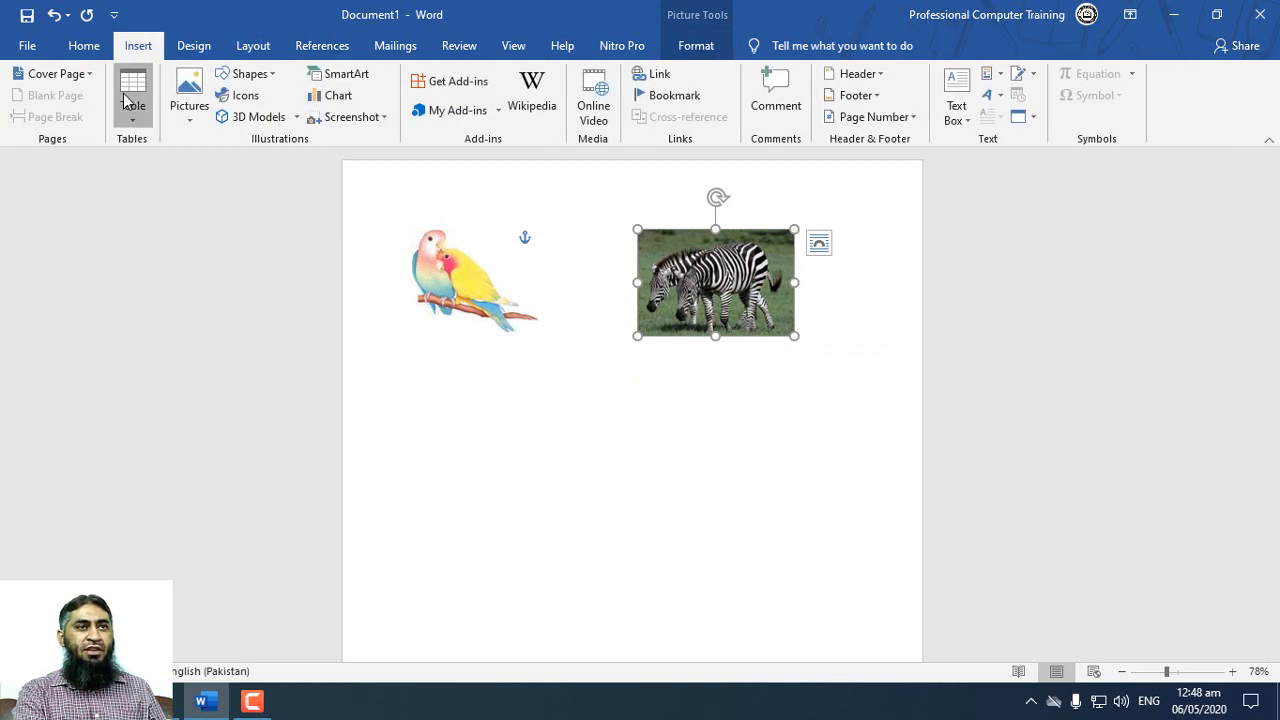
pyautogui.click(189, 98)
pyautogui.click(240, 164)
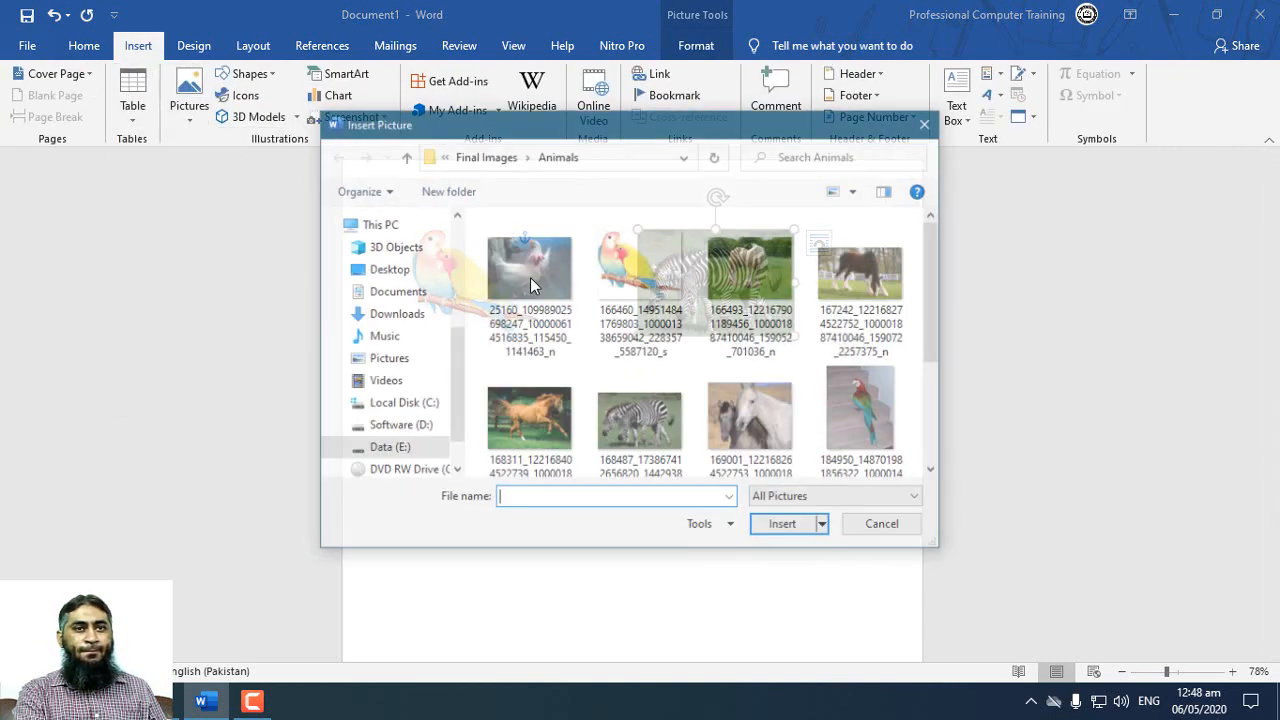
pyautogui.scroll(-3, 740, 380)
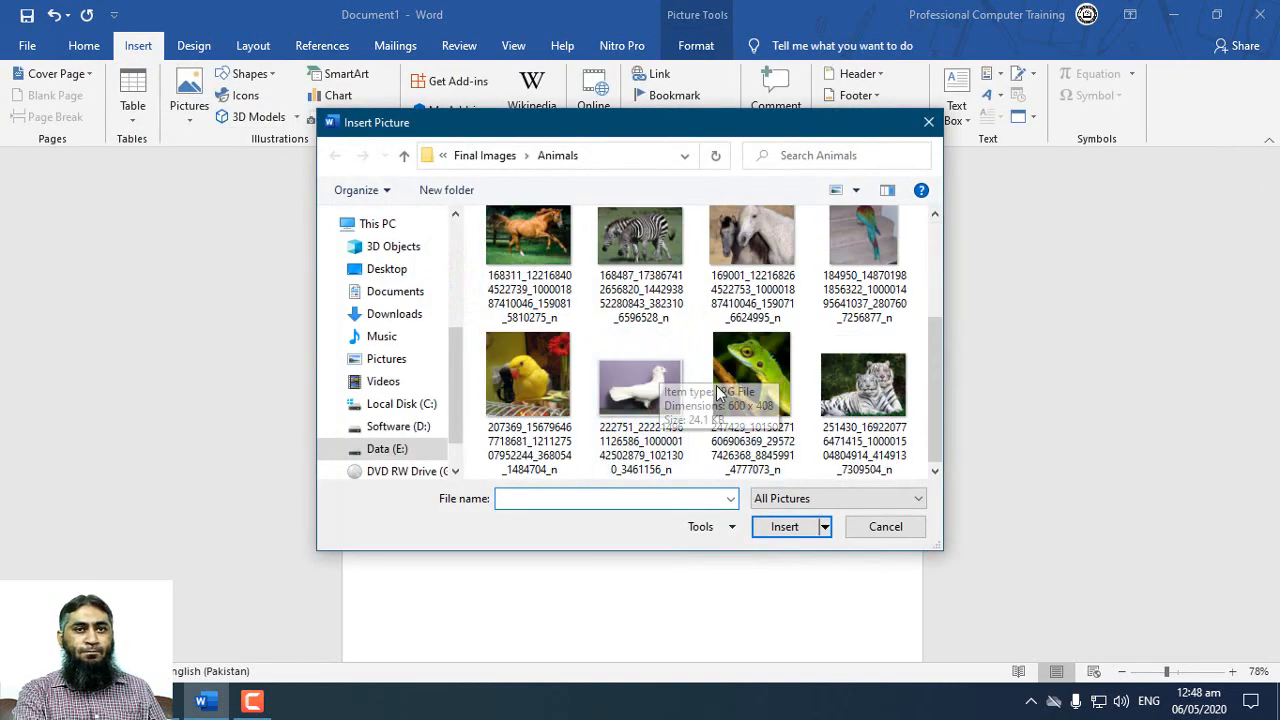
pyautogui.doubleClick(640, 385)
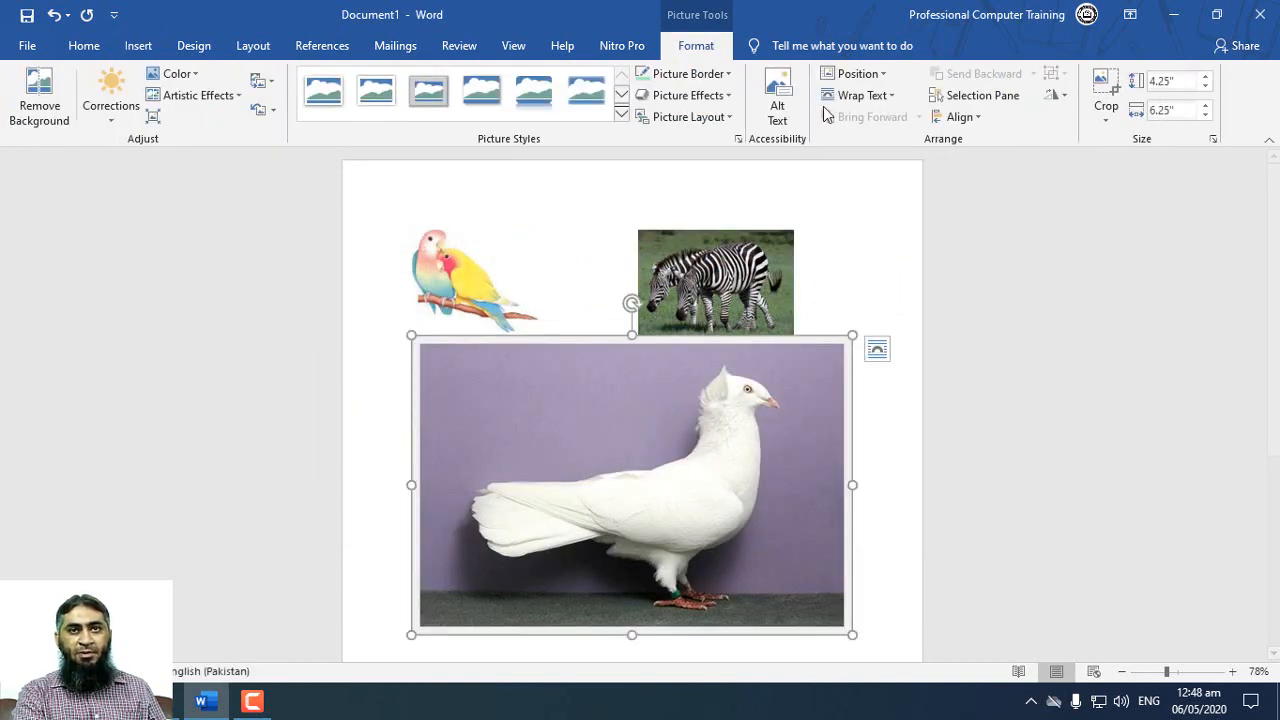
pyautogui.click(860, 95)
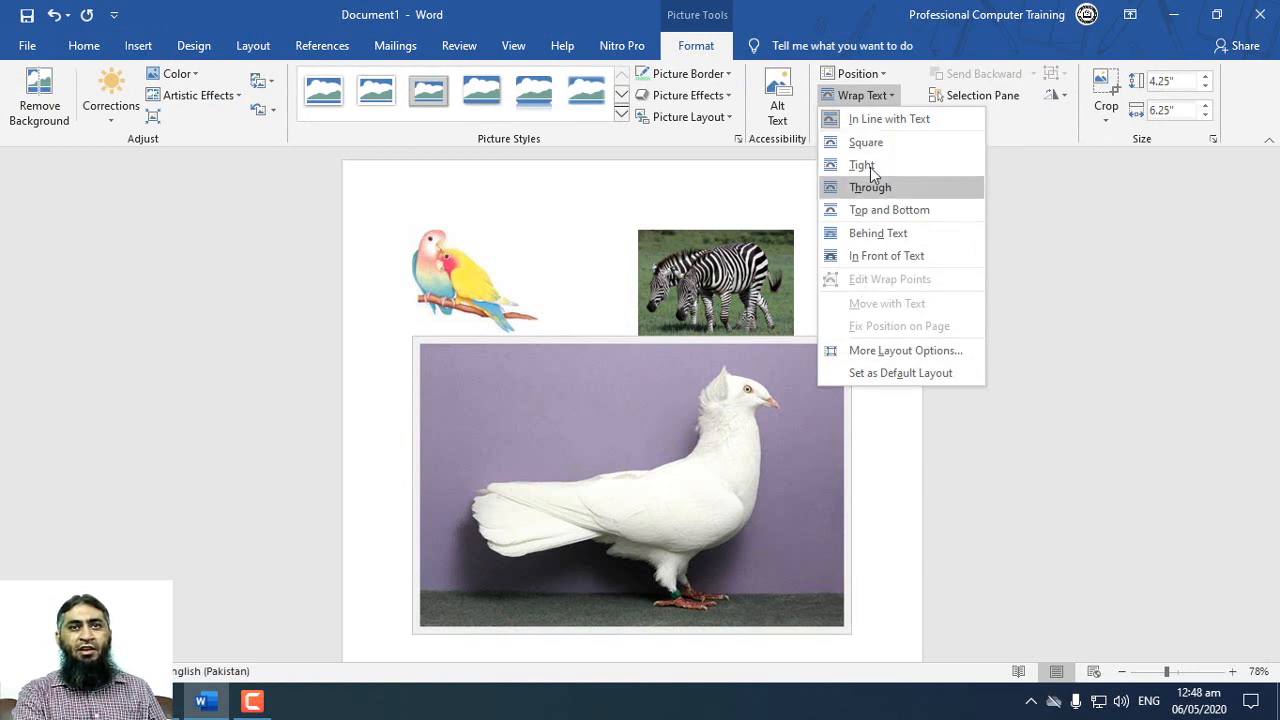